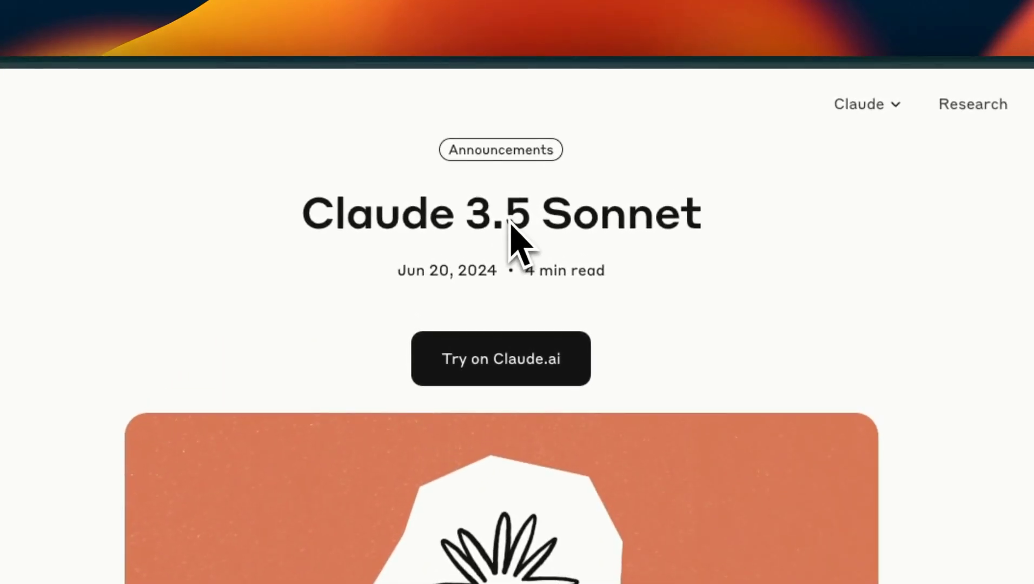
Step: Scroll past the benchmark table to the Artifacts section and highlight the word Artifacts in its heading
scroll(509, 222, down, 15)
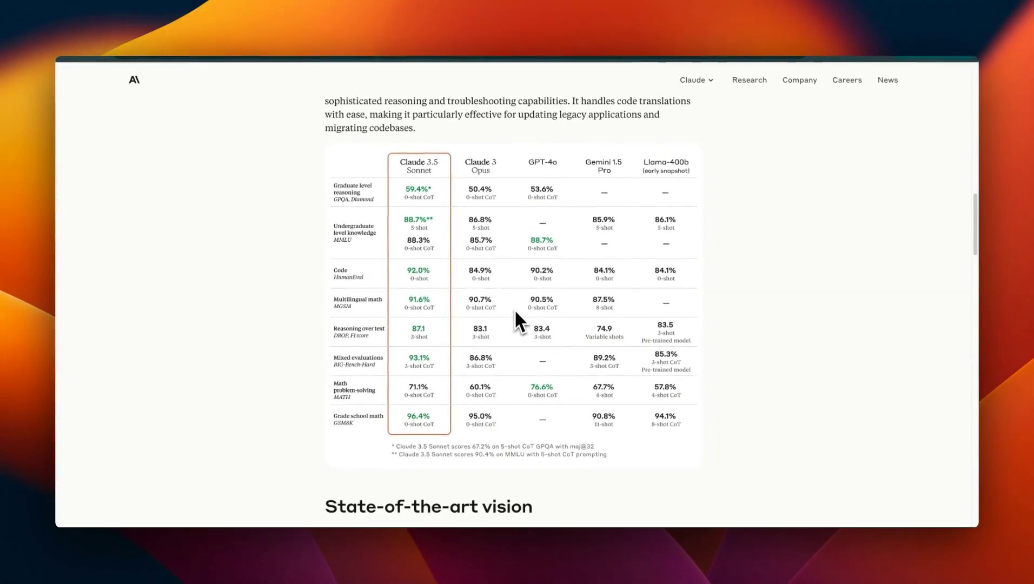
scroll(515, 309, down, 10)
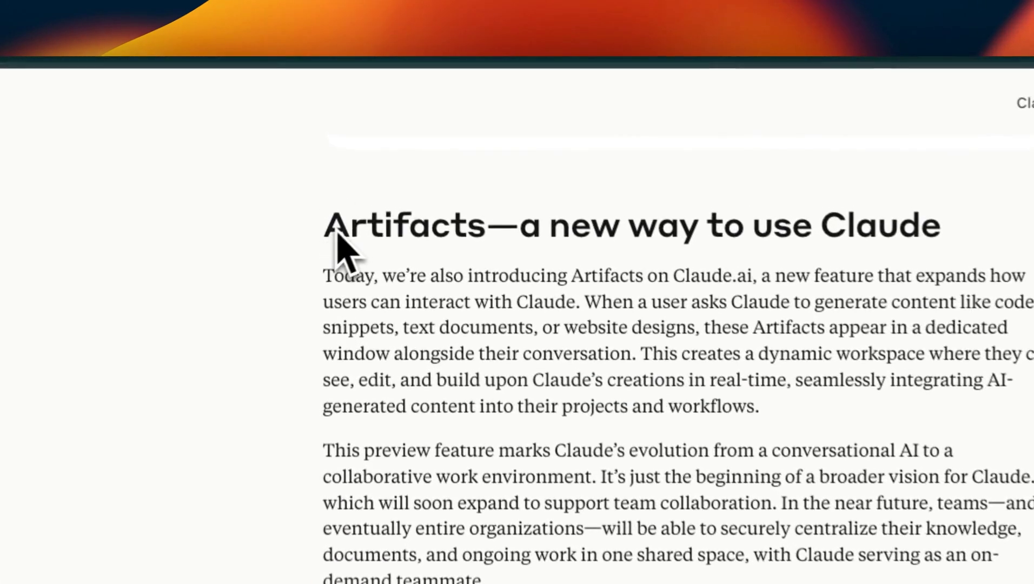
drag(325, 143, 400, 144)
drag(474, 233, 997, 266)
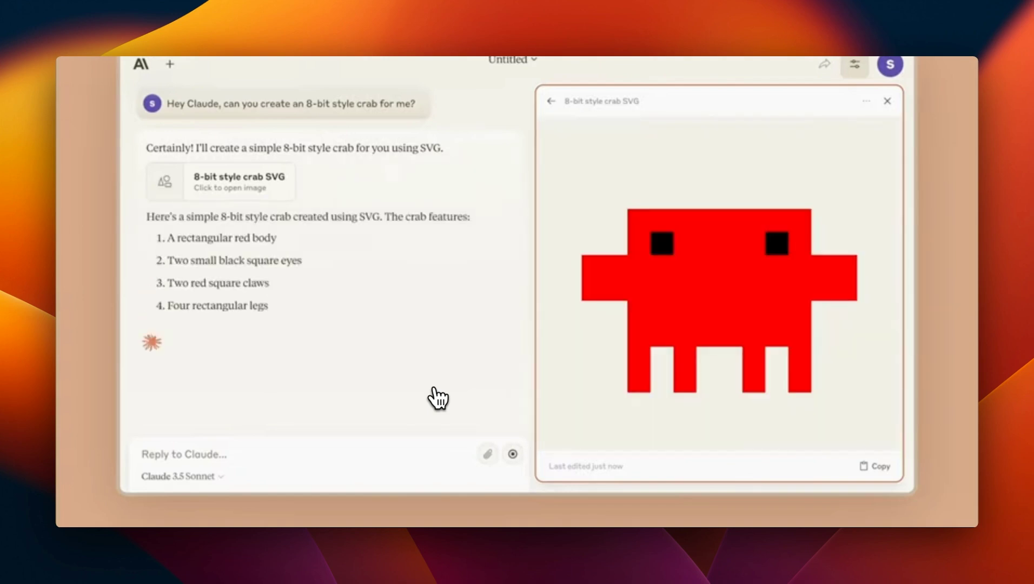
Step: Ask Claude for seashells in the crab's 8-bit style, then for a side-scrolling HTML5 beach game
text(Crustaceous. Can you m)
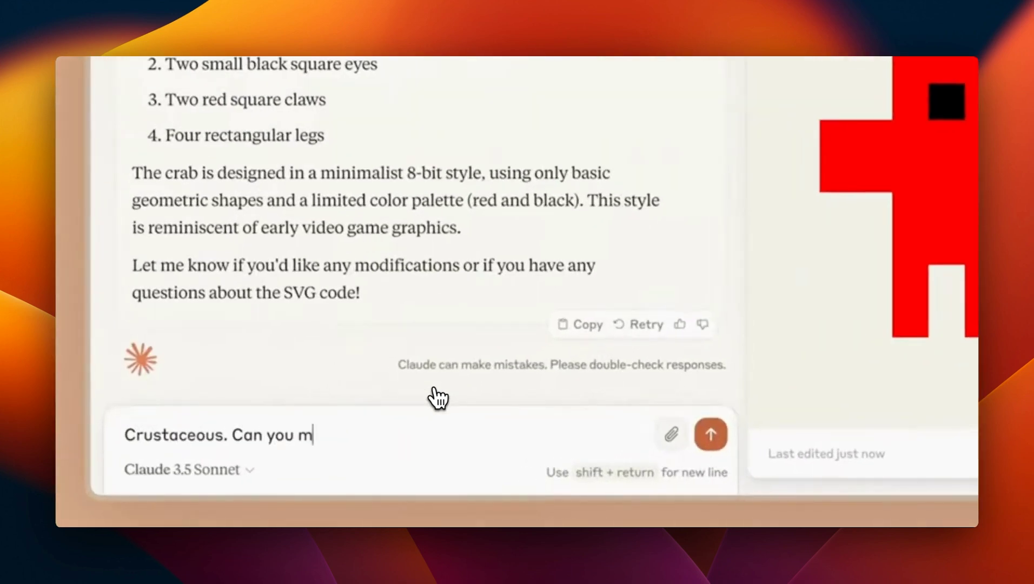
text(ake some seashells in the same style?)
key(Return)
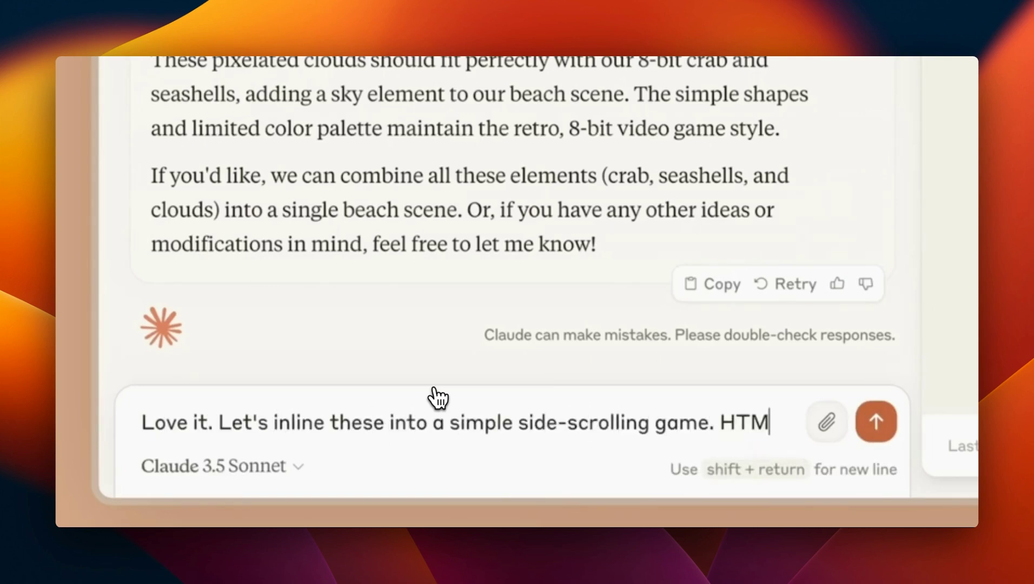
text(L5?)
key(Return)
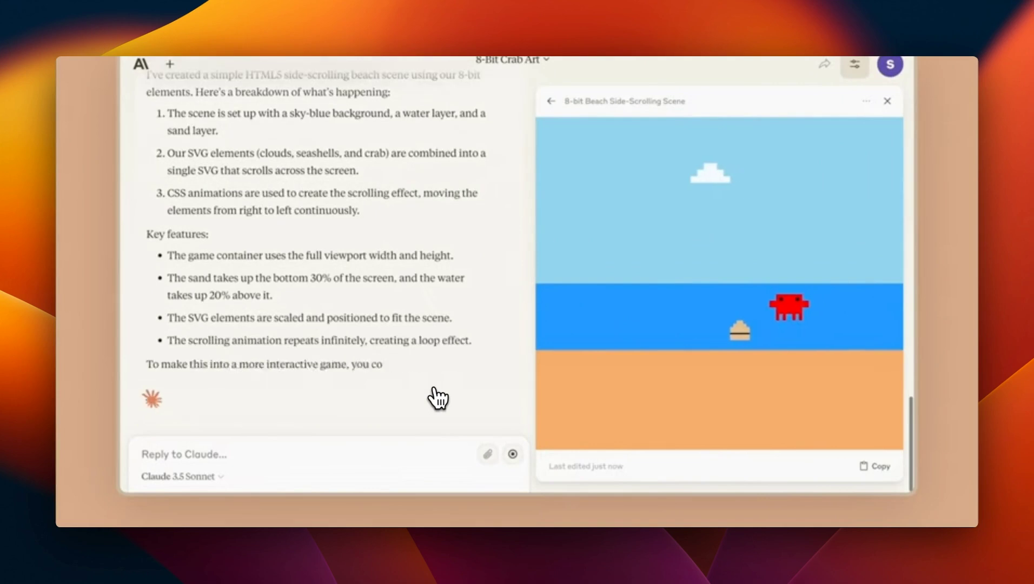
text(I love it. Let's make it playa)
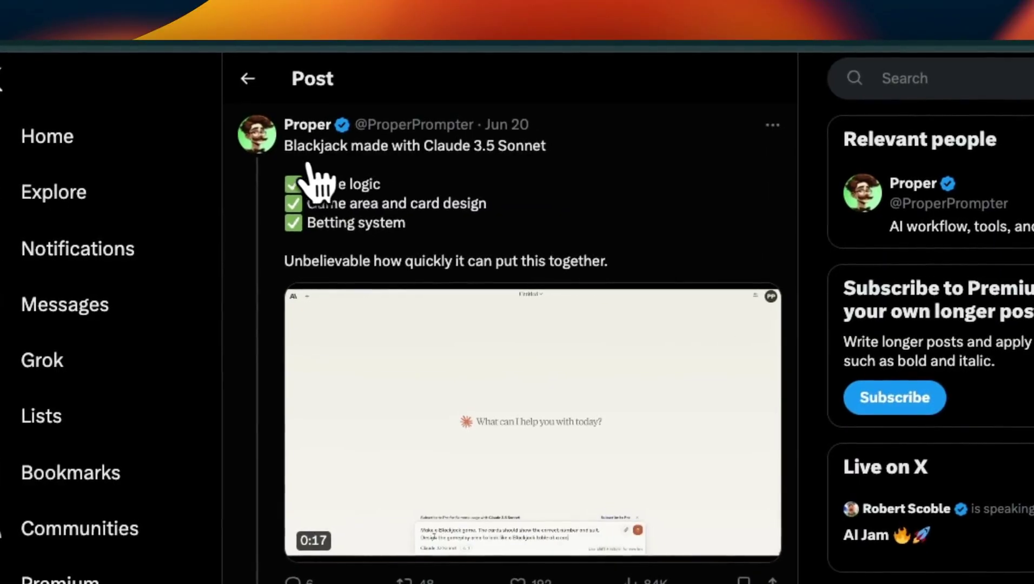
Step: Highlight the Blackjack post's title and its Game logic, Game area and card design, and Betting system lines
drag(284, 146, 401, 147)
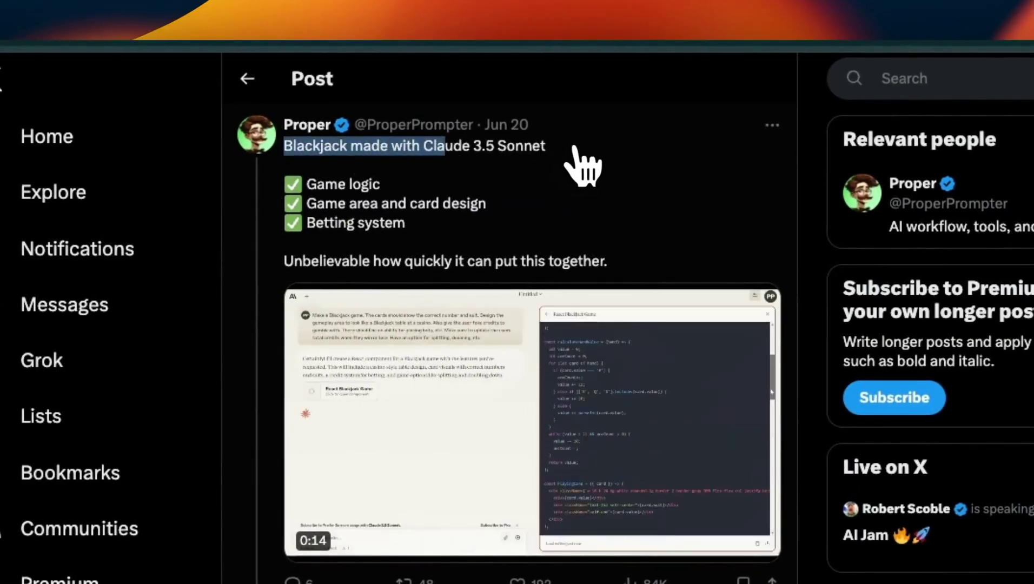
drag(313, 184, 378, 185)
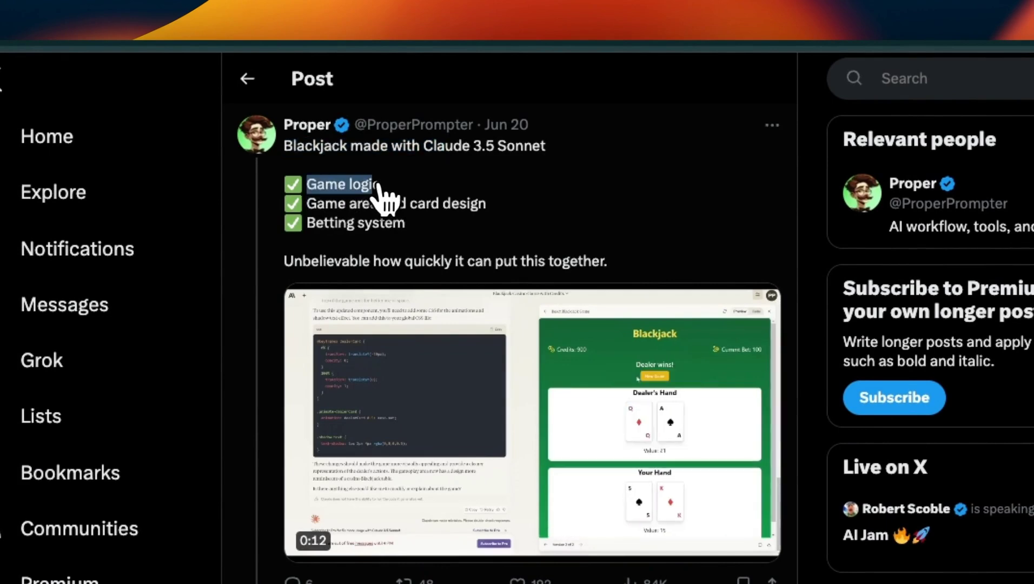
drag(308, 203, 508, 205)
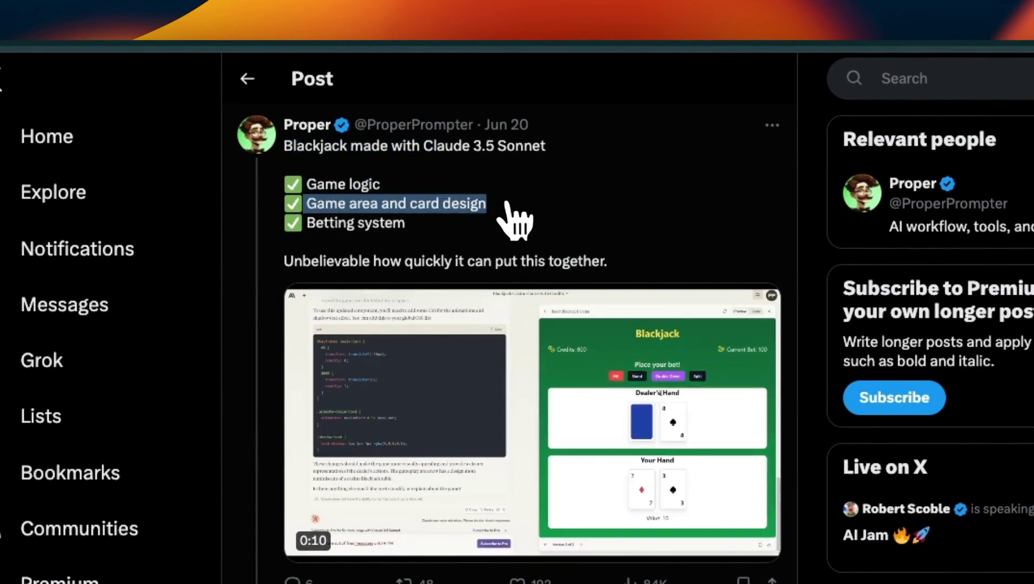
drag(309, 224, 431, 238)
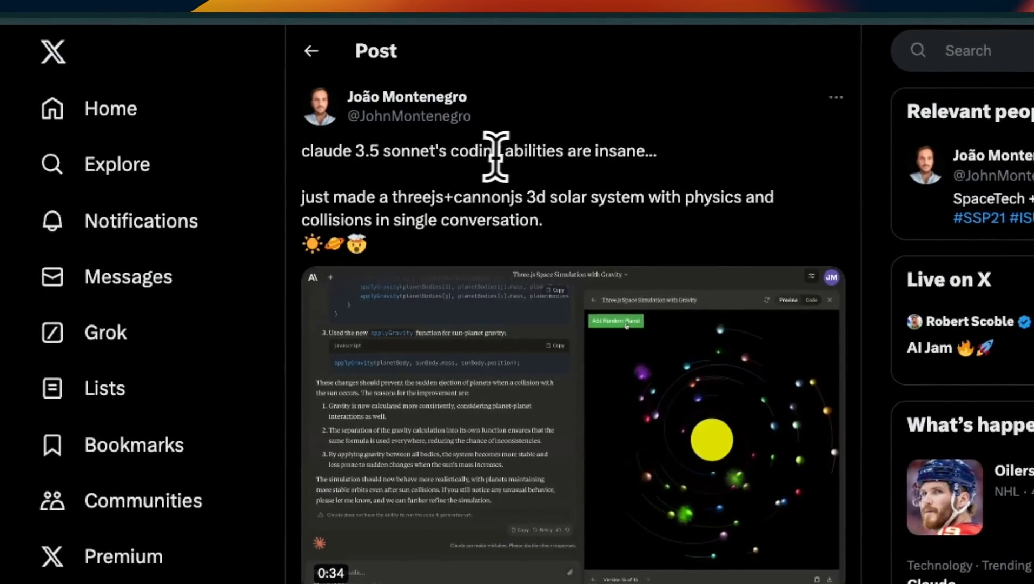
Step: Highlight the coding-abilities claim, watch the solar system video full screen, then exit full screen
drag(451, 152, 641, 156)
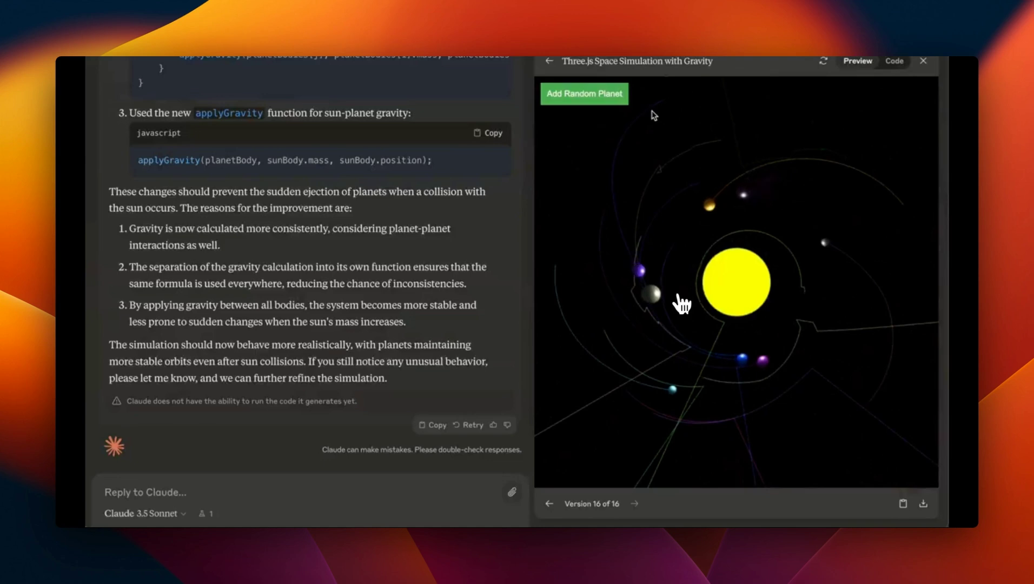
mouse_move(836, 162)
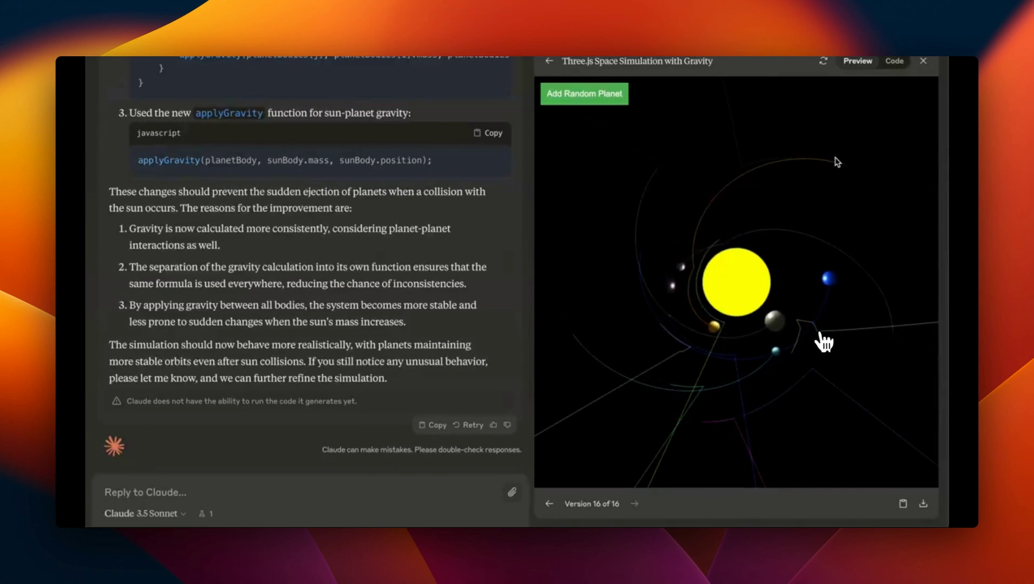
mouse_move(716, 489)
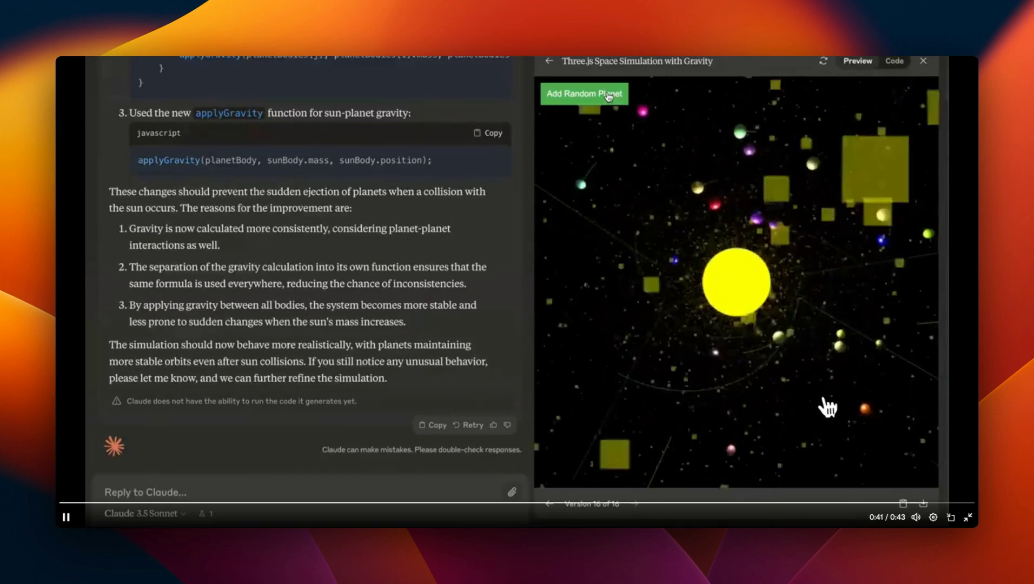
click(967, 518)
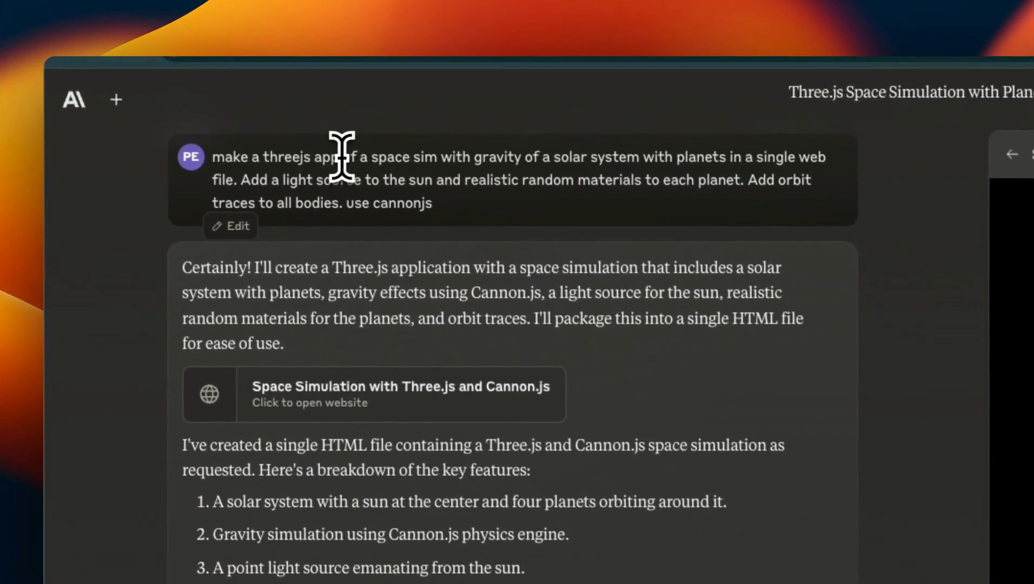
Step: Highlight the prompt's requirements: space sim, sun light source, orbit traces and use cannonjs
drag(189, 107, 240, 107)
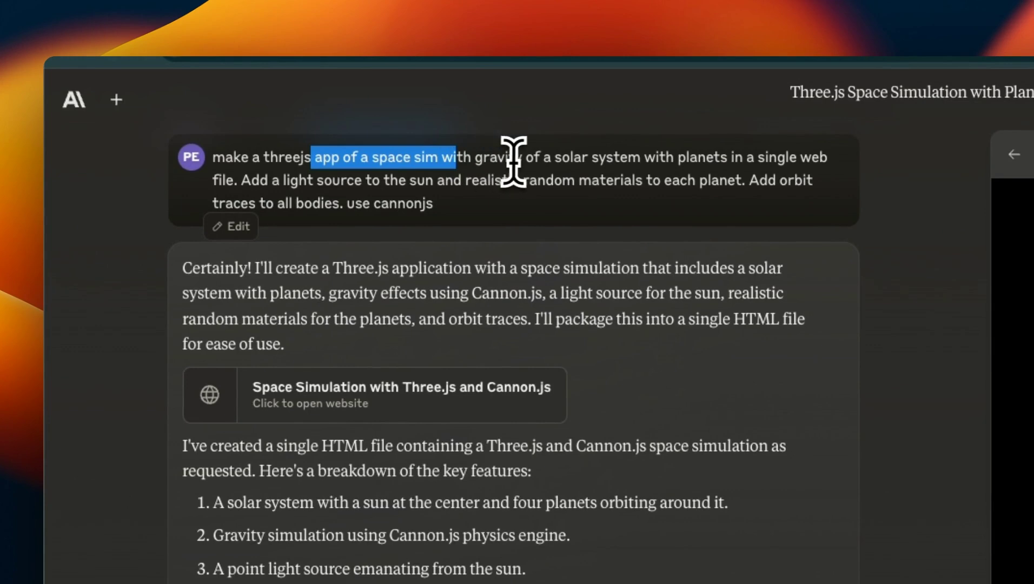
click(554, 161)
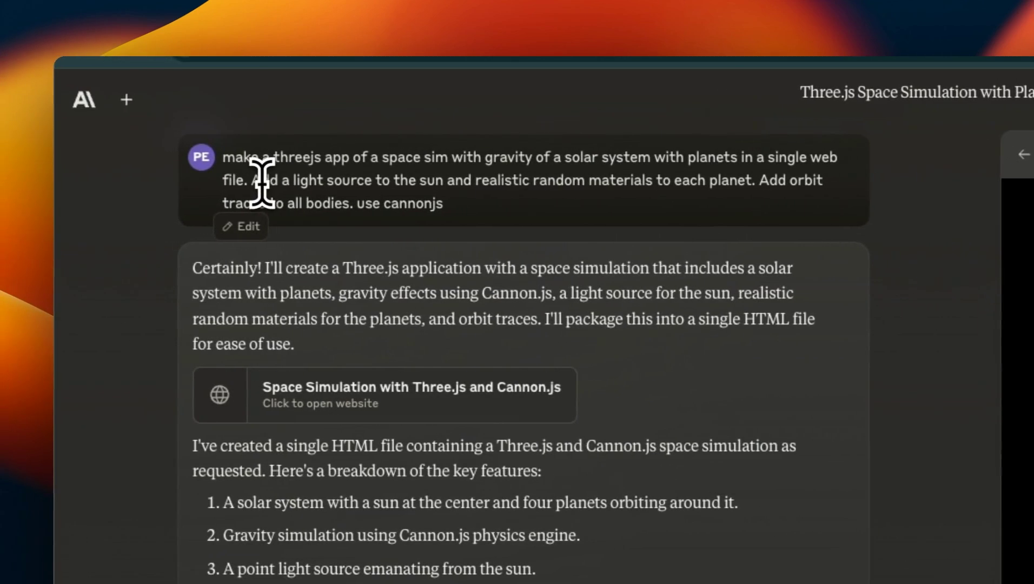
drag(253, 181, 345, 181)
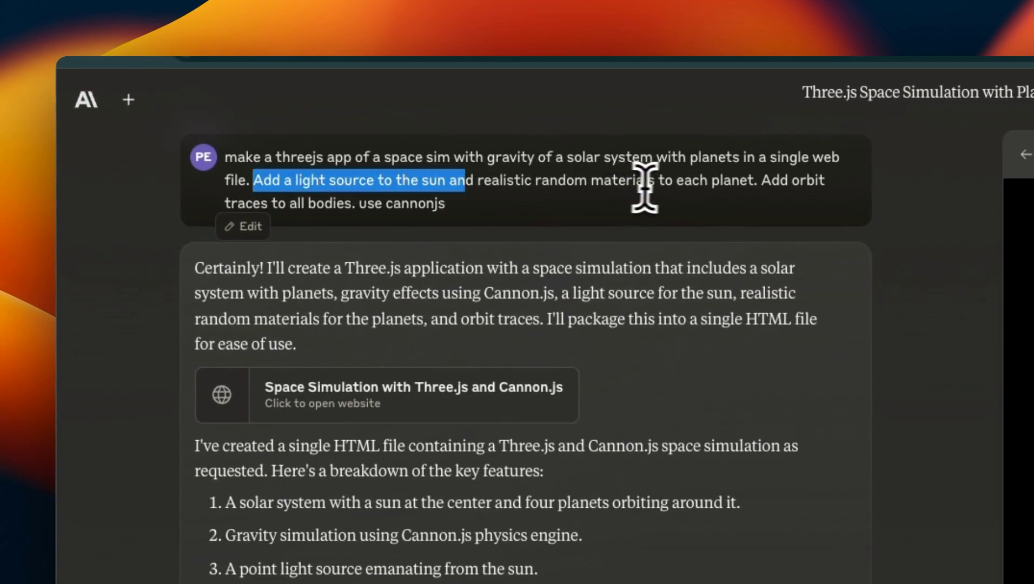
double_click(780, 181)
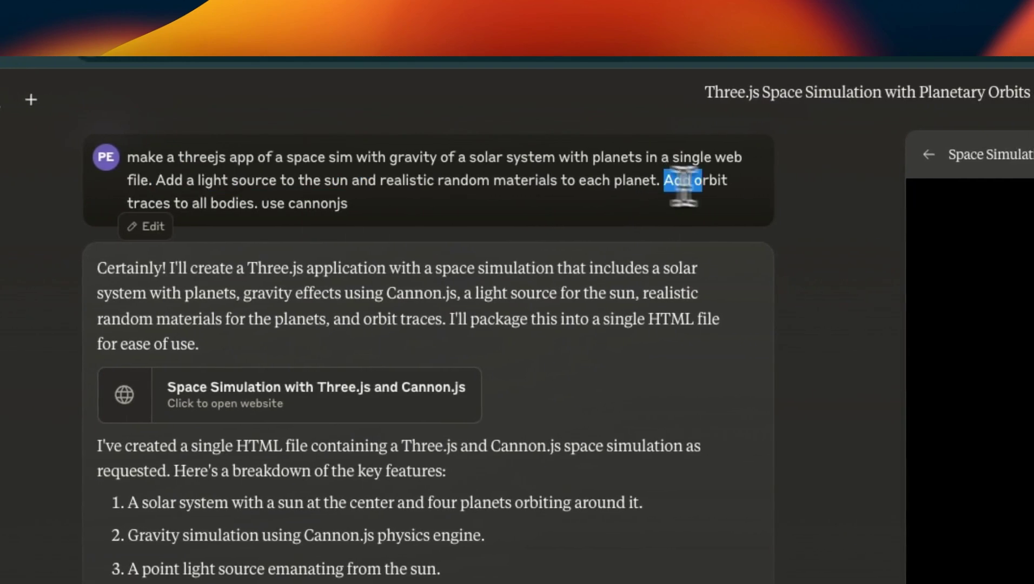
drag(683, 187, 346, 233)
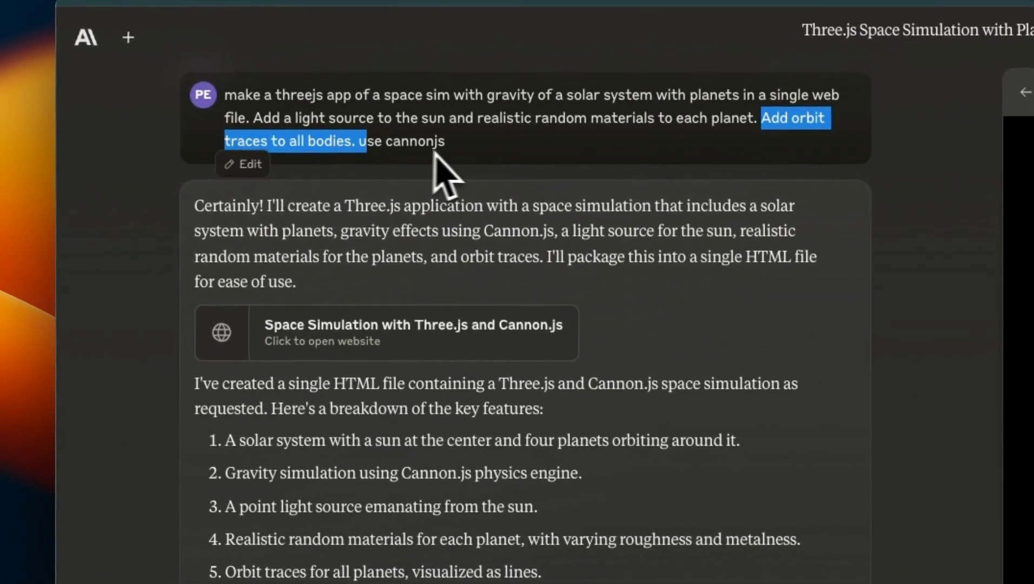
drag(435, 157, 353, 141)
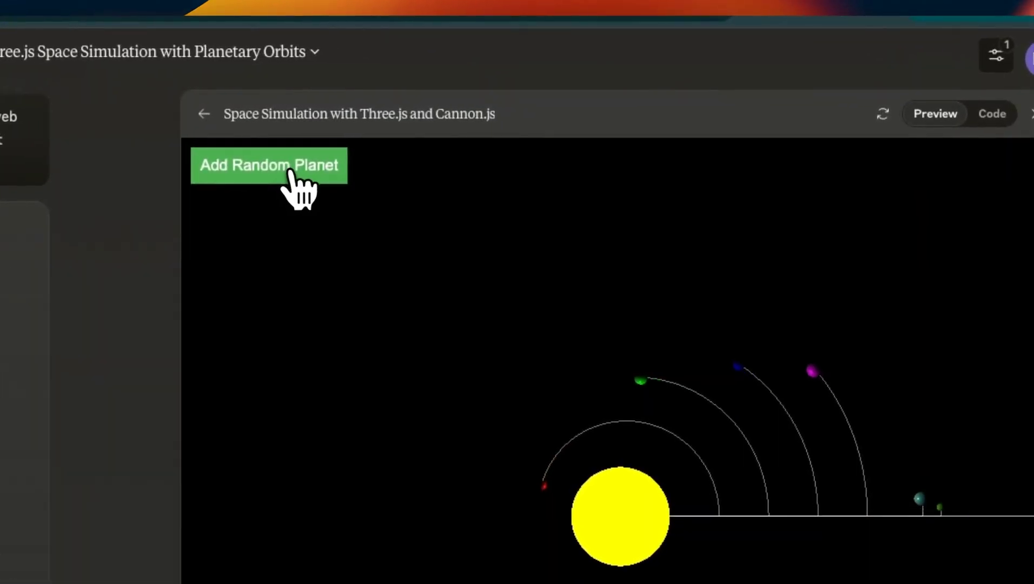
Step: Press the green Add Random Planet button in the running solar system preview
click(290, 171)
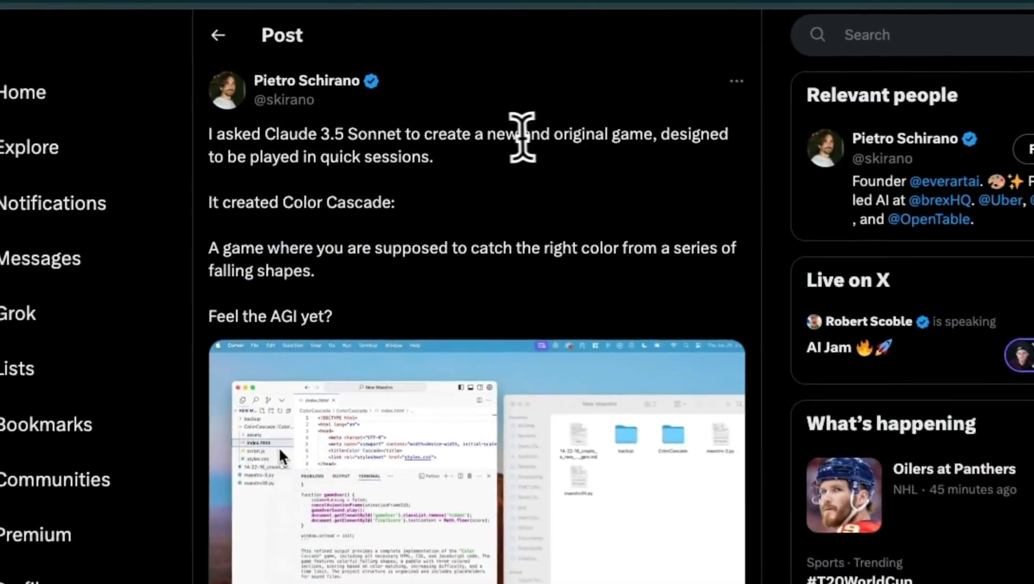
Step: Highlight the Color Cascade game description in the post
drag(349, 135, 680, 134)
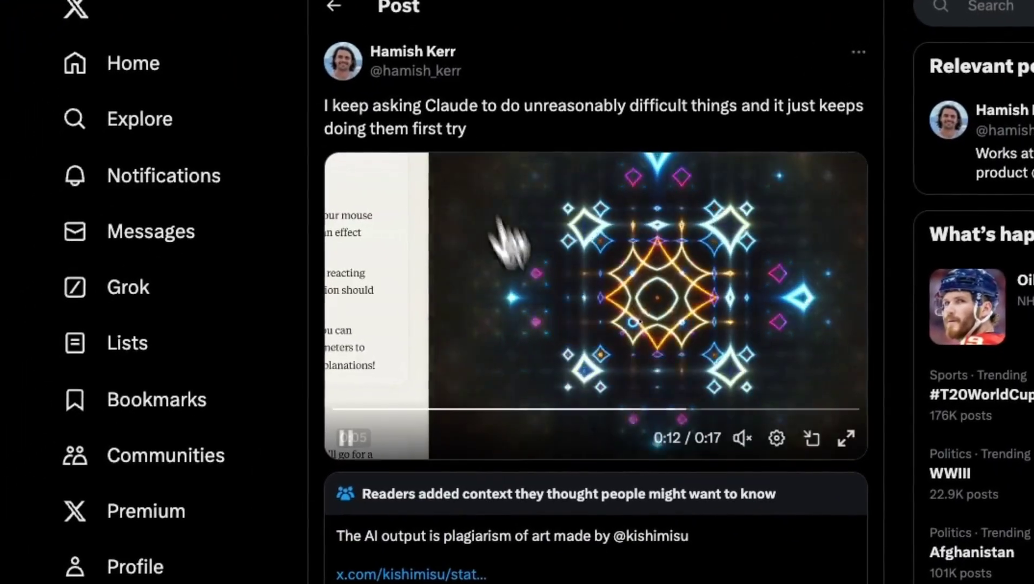
Step: Rewind the shader video a few seconds and highlight the readers' plagiarism note
click(580, 409)
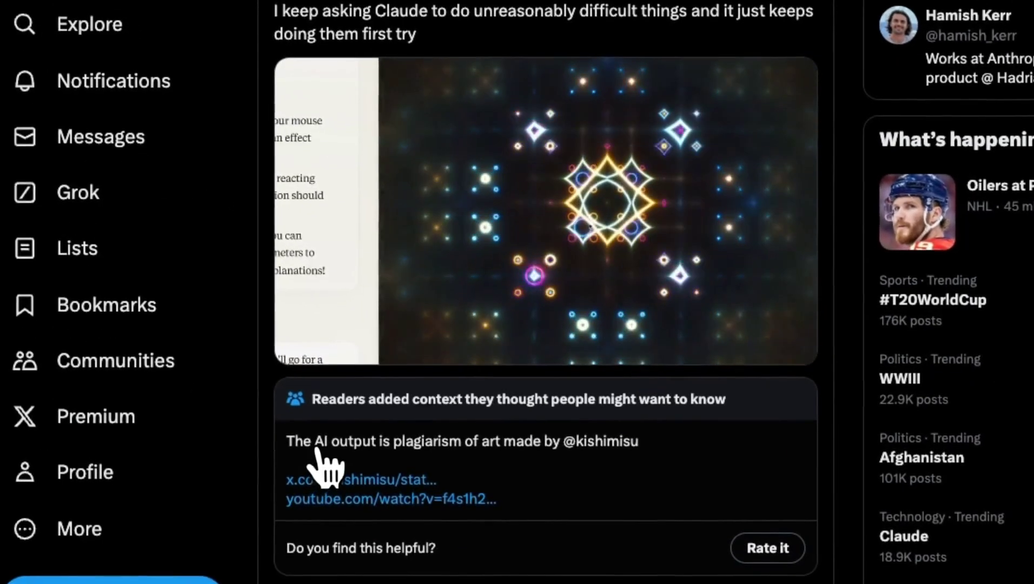
drag(334, 536, 712, 531)
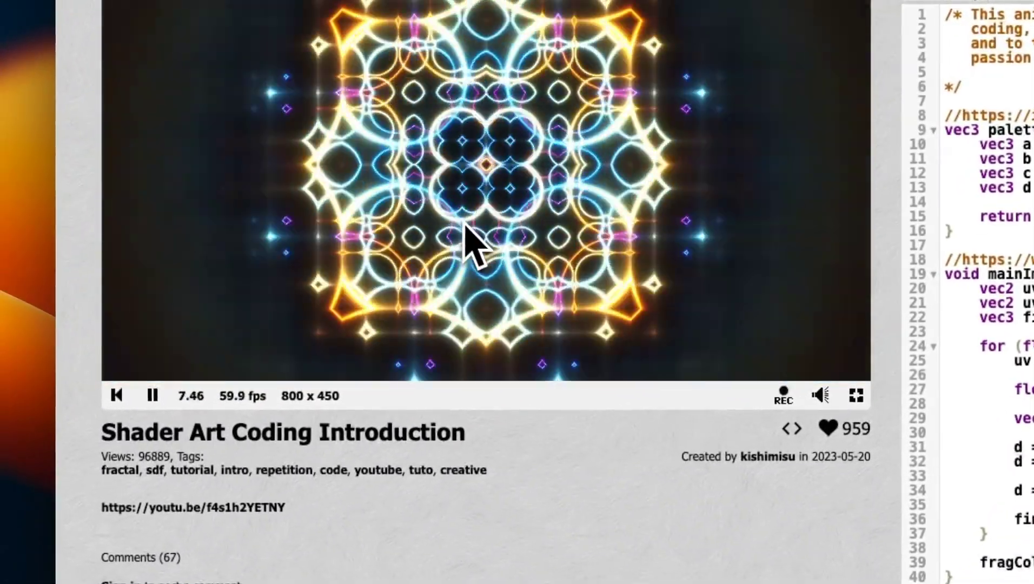
Step: Scroll the Shader Art Coding Introduction page down to its details and comments
scroll(303, 429, down, 5)
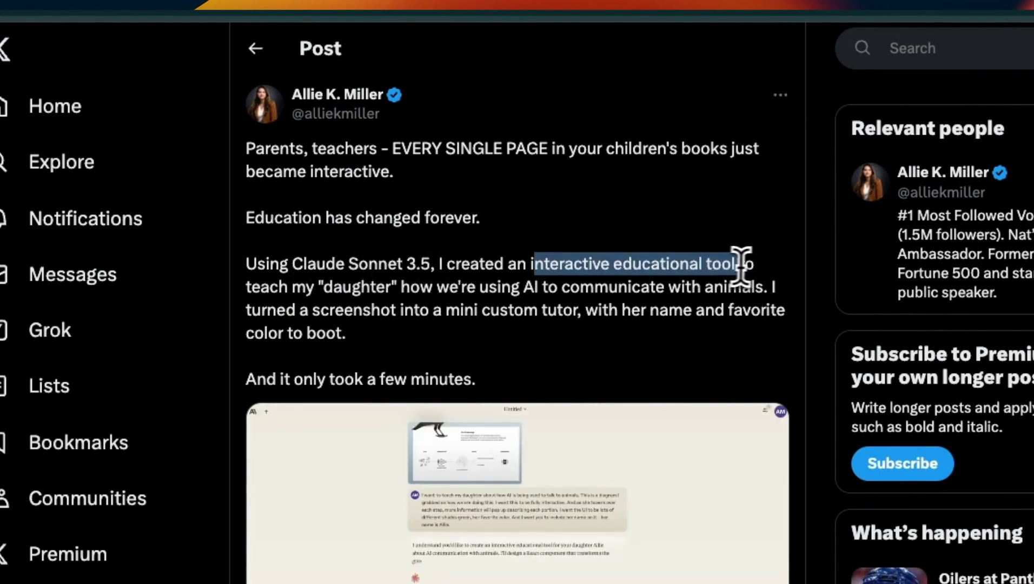
Step: Highlight the interactive educational tool post's text and play its video full screen
drag(744, 264, 378, 287)
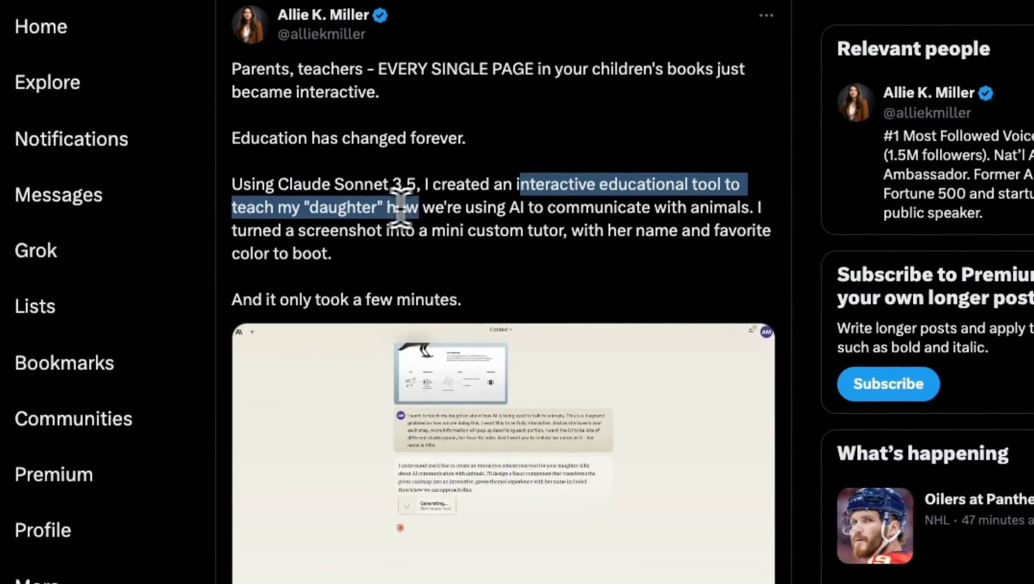
drag(410, 205, 729, 207)
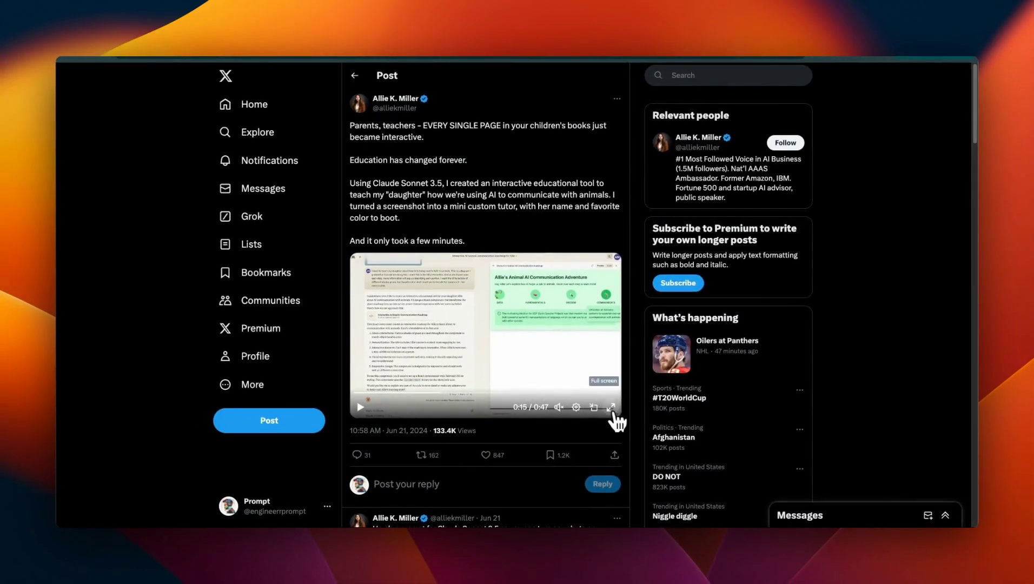
click(611, 408)
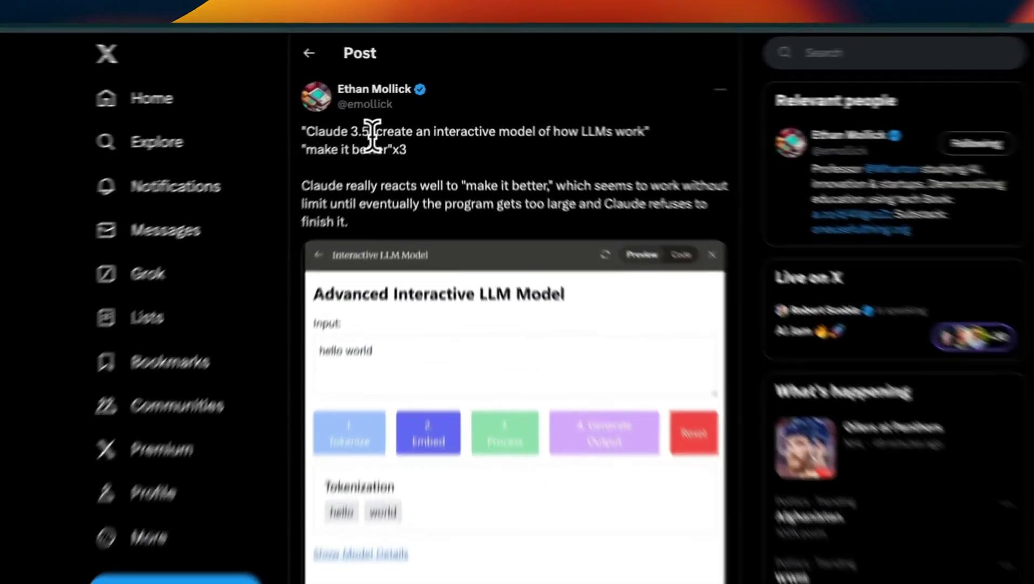
Step: Highlight the post's interactive-LLM-model prompt, then its 'make it better' follow-up
drag(394, 126, 615, 135)
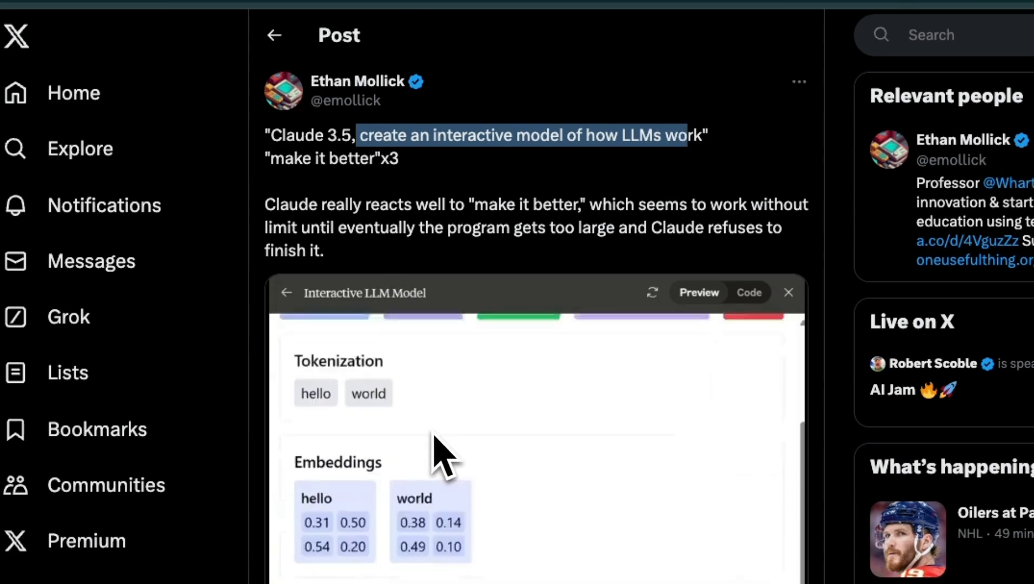
click(666, 151)
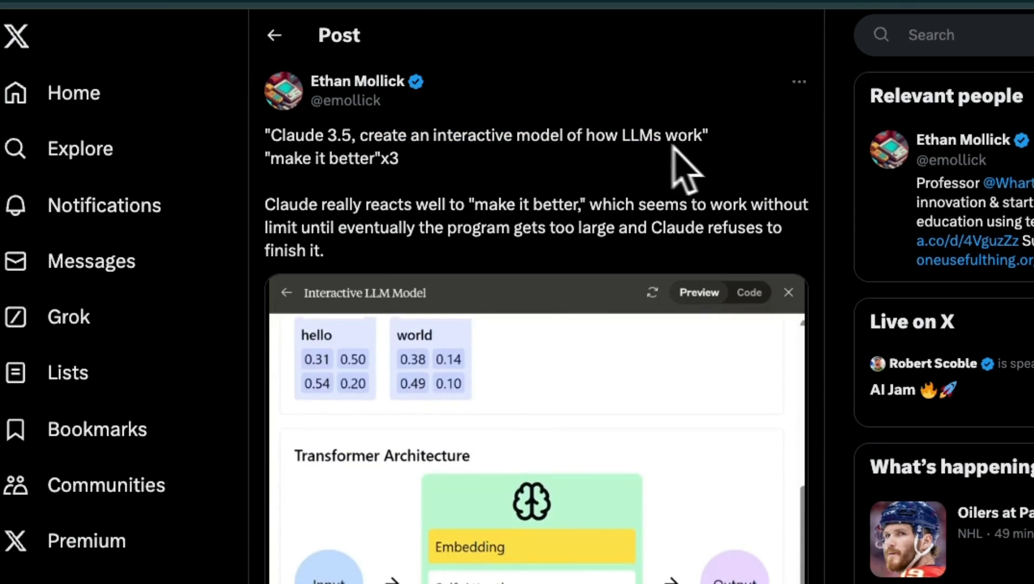
drag(474, 206, 576, 208)
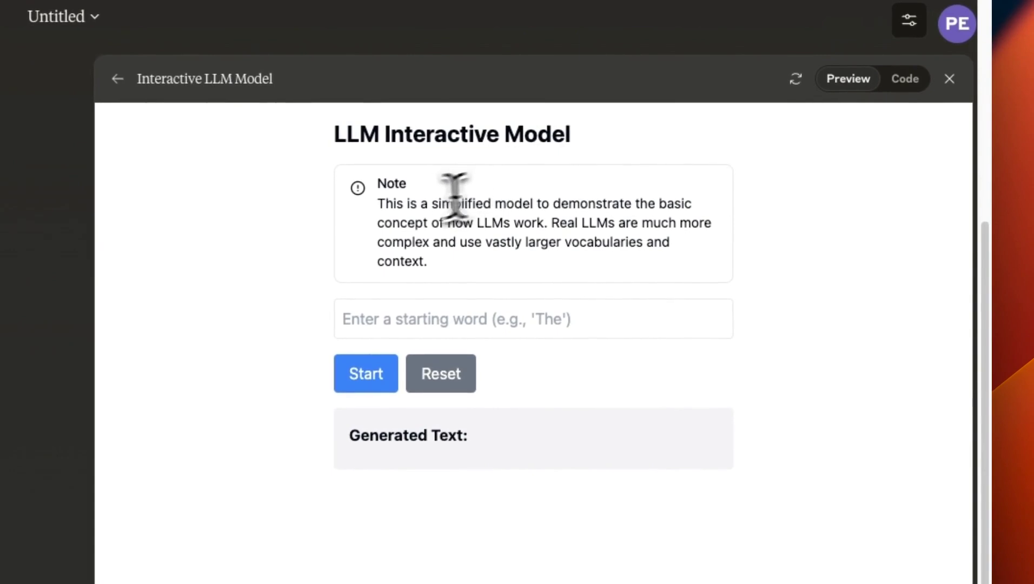
Step: Run the simple LLM model from 'Hi, how are you?' and point out the generated text
drag(702, 168, 678, 168)
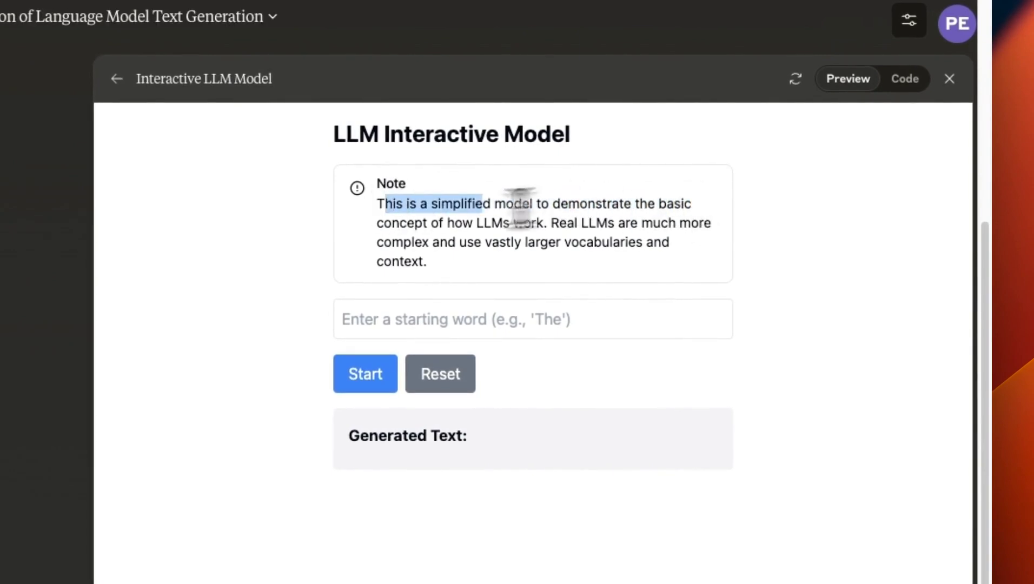
click(417, 321)
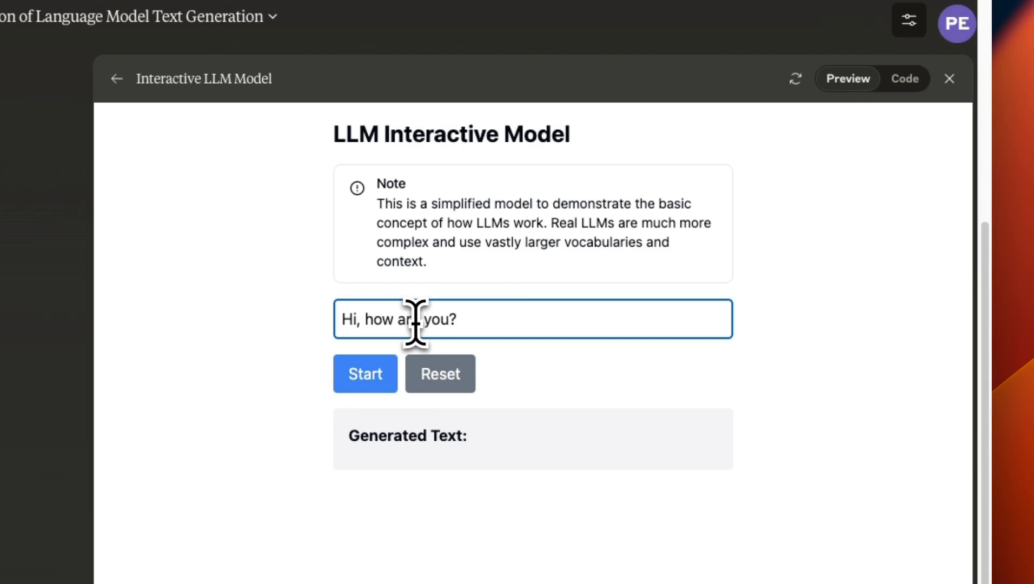
click(378, 378)
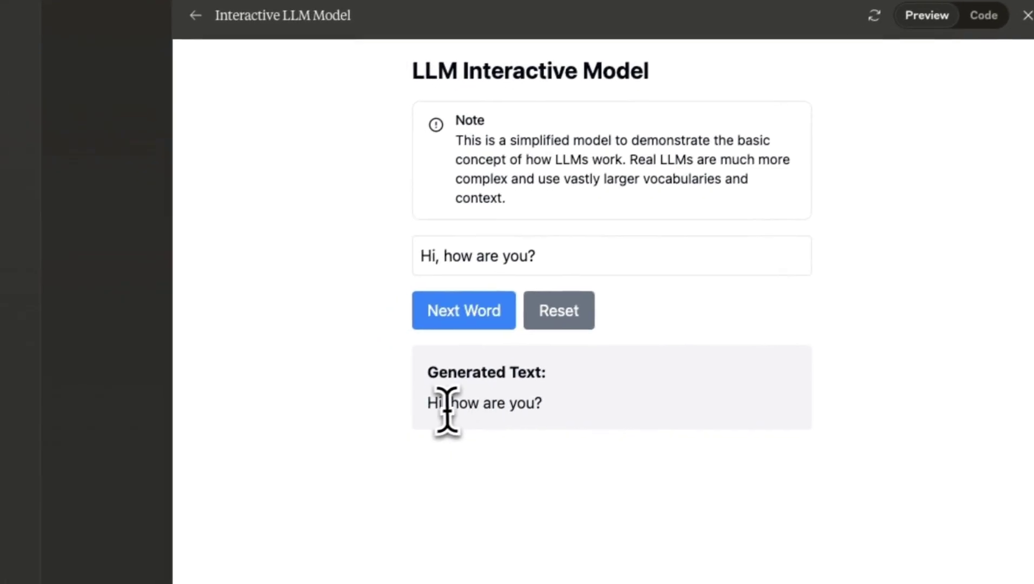
drag(349, 466, 451, 469)
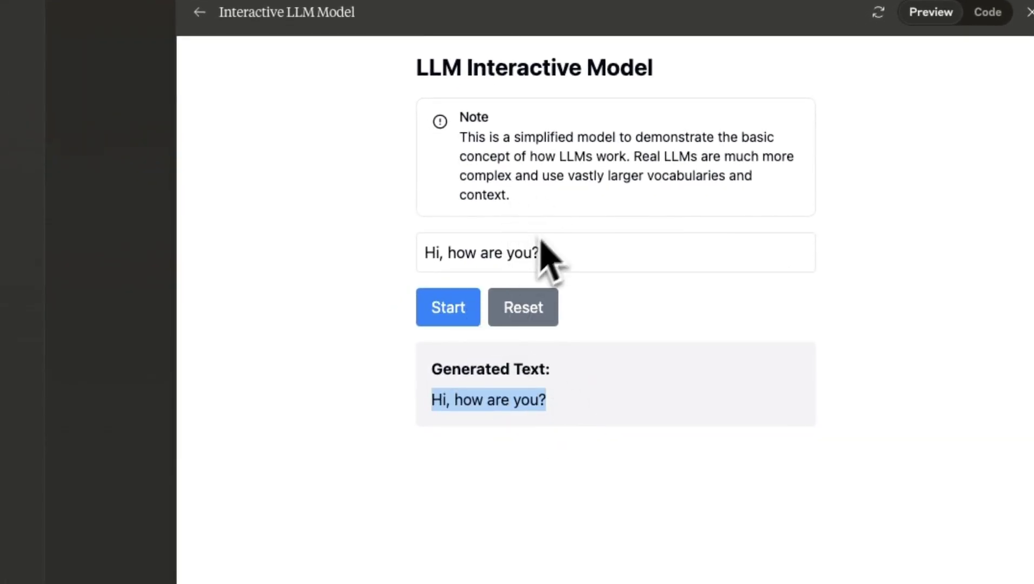
click(609, 410)
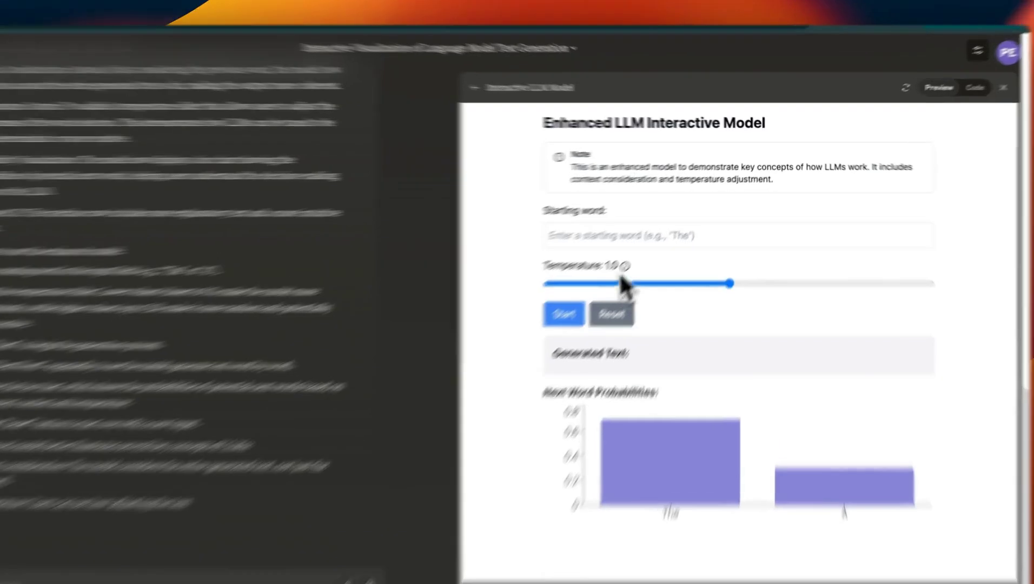
Step: Enter 'Hi, how' as the starting words, set temperature to 0.5 and start generation
click(618, 236)
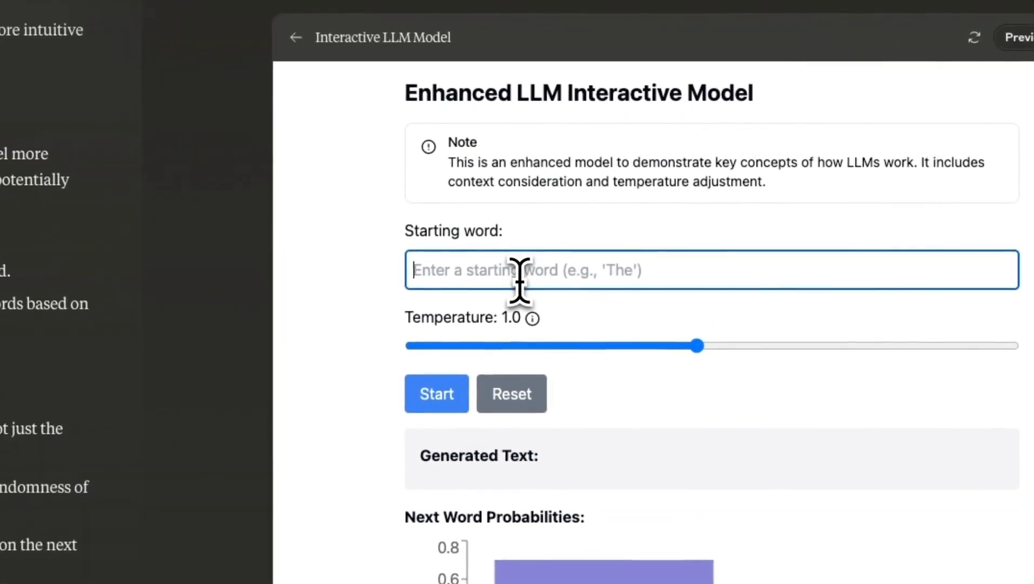
text(Hi, how are you?)
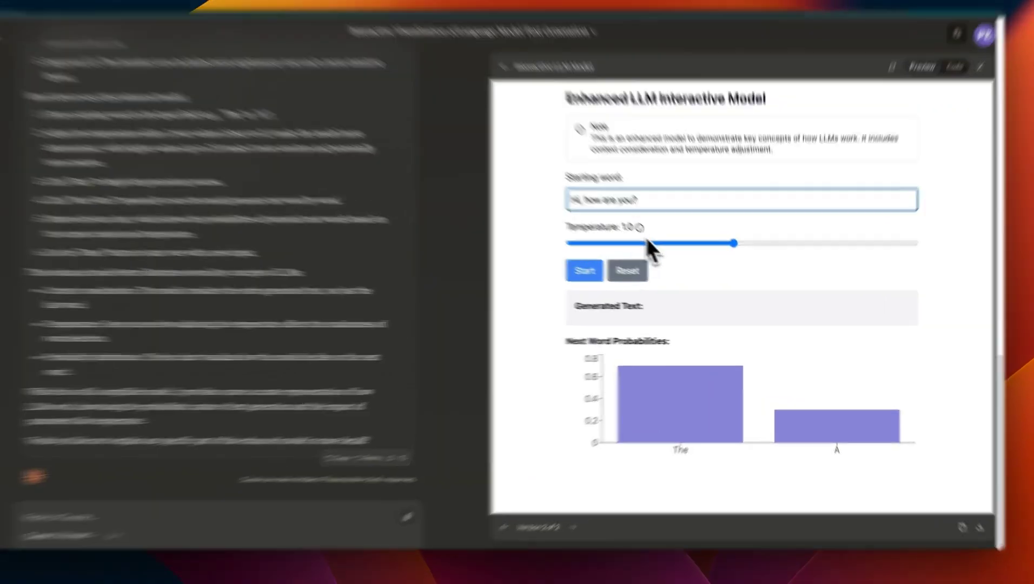
click(662, 261)
mouse_move(695, 417)
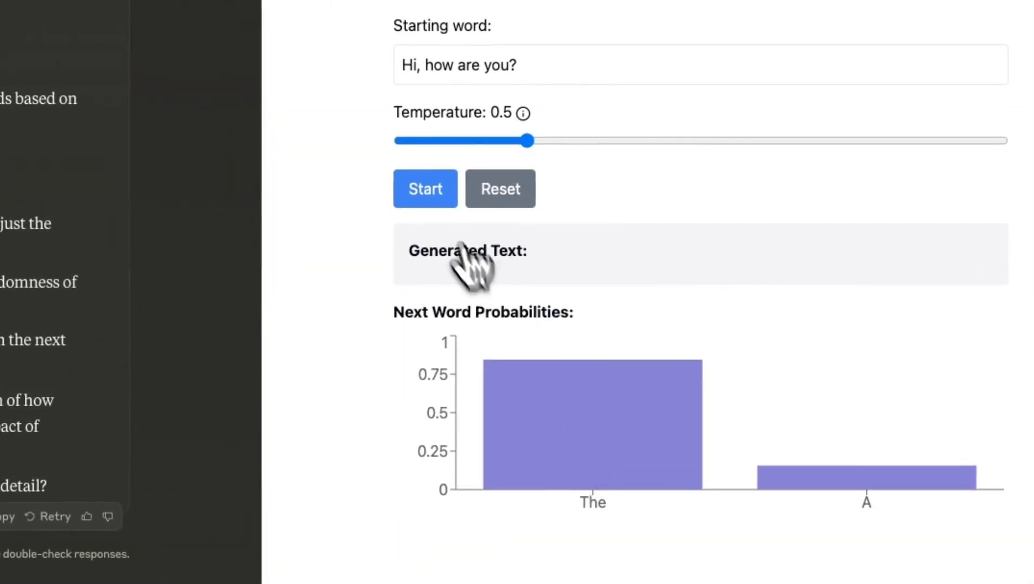
click(426, 189)
Step: Build the cat-chased-the-chair sentence word by word with repeated Next Word steps
click(427, 190)
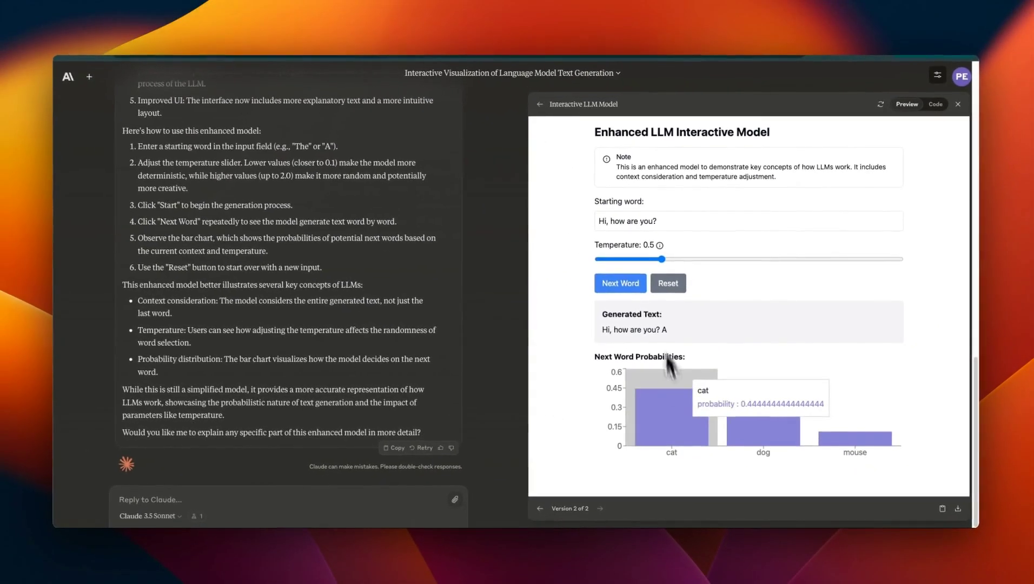
mouse_move(699, 496)
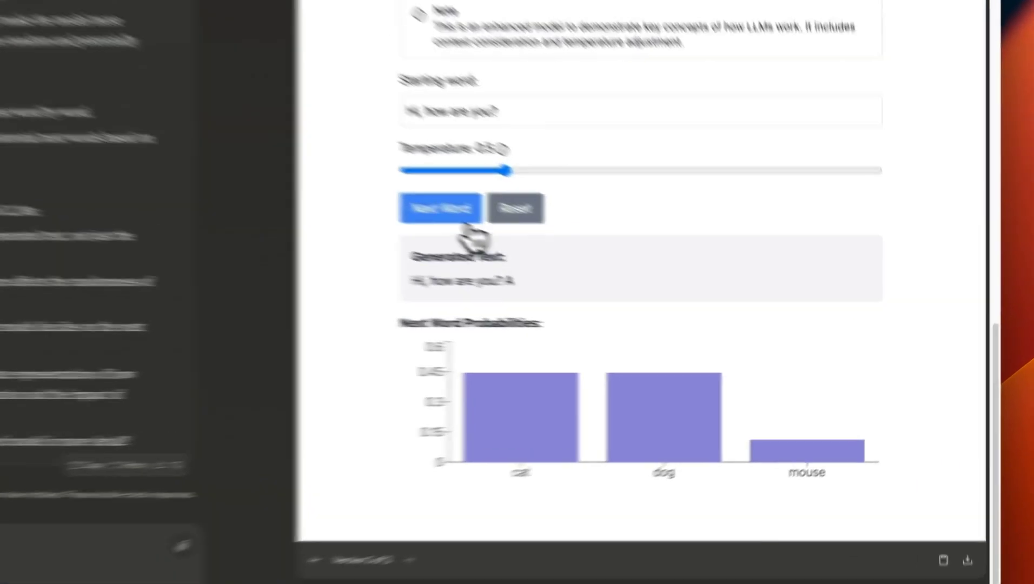
click(613, 282)
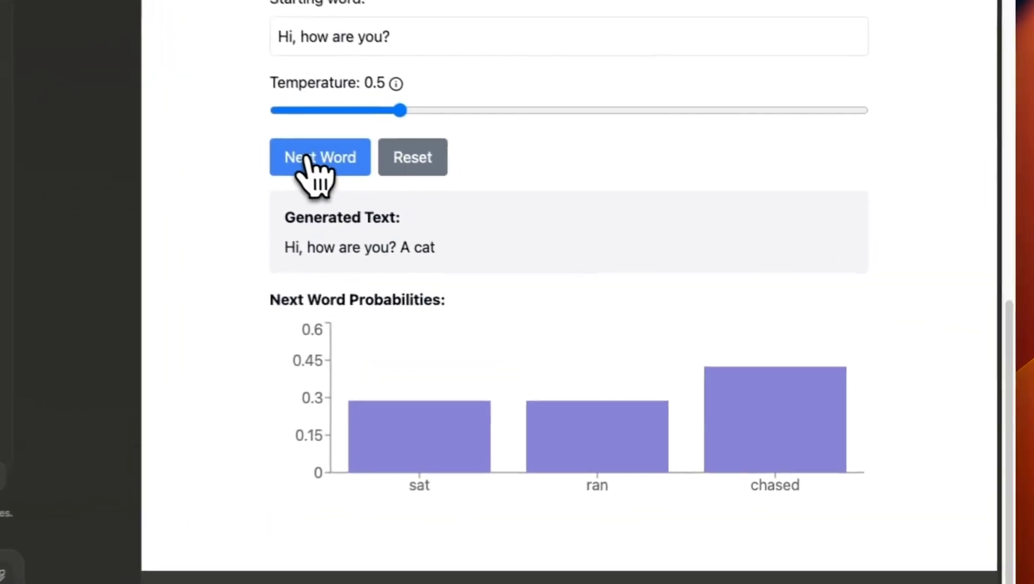
click(305, 157)
click(306, 157)
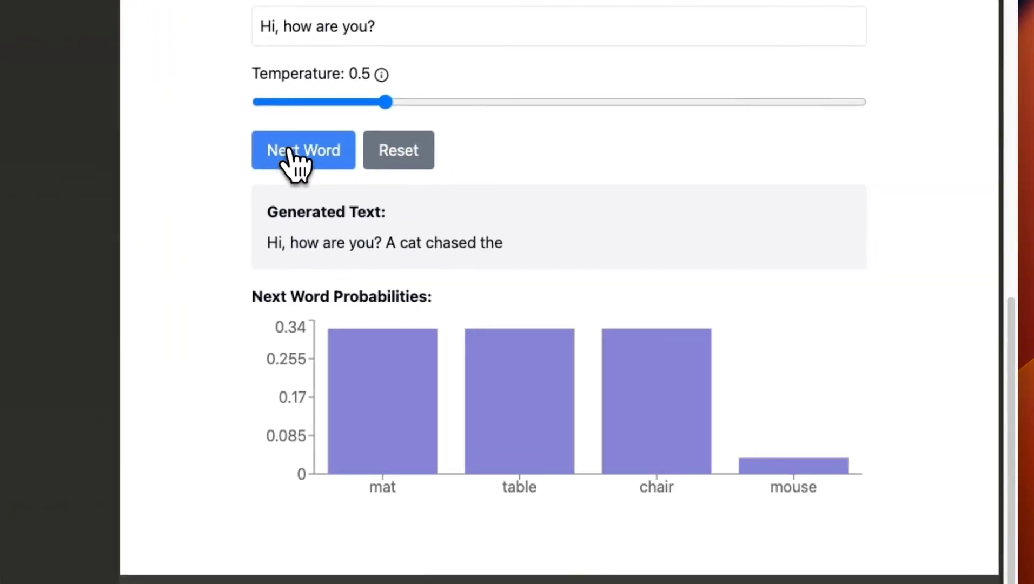
click(291, 152)
click(292, 153)
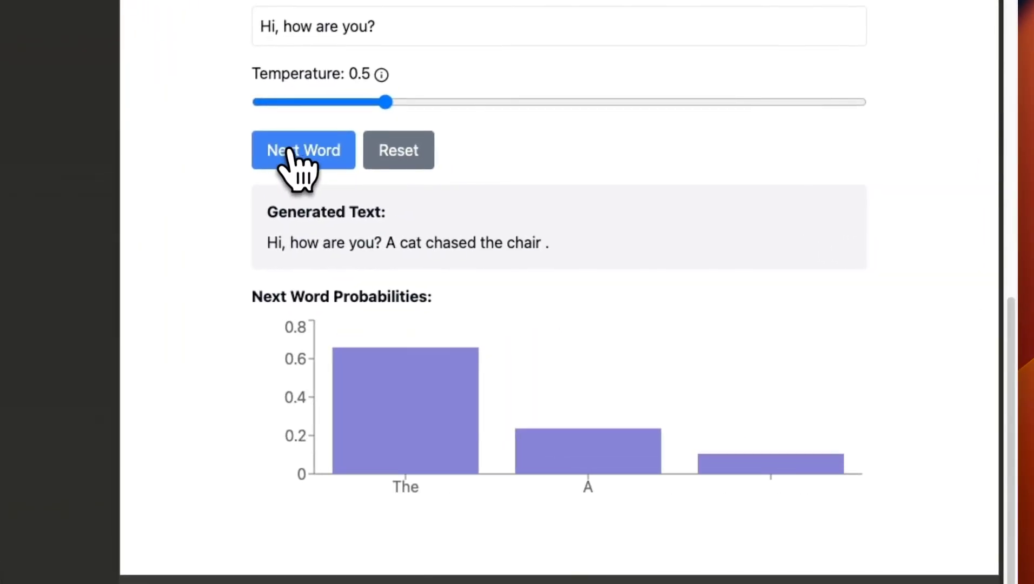
click(290, 152)
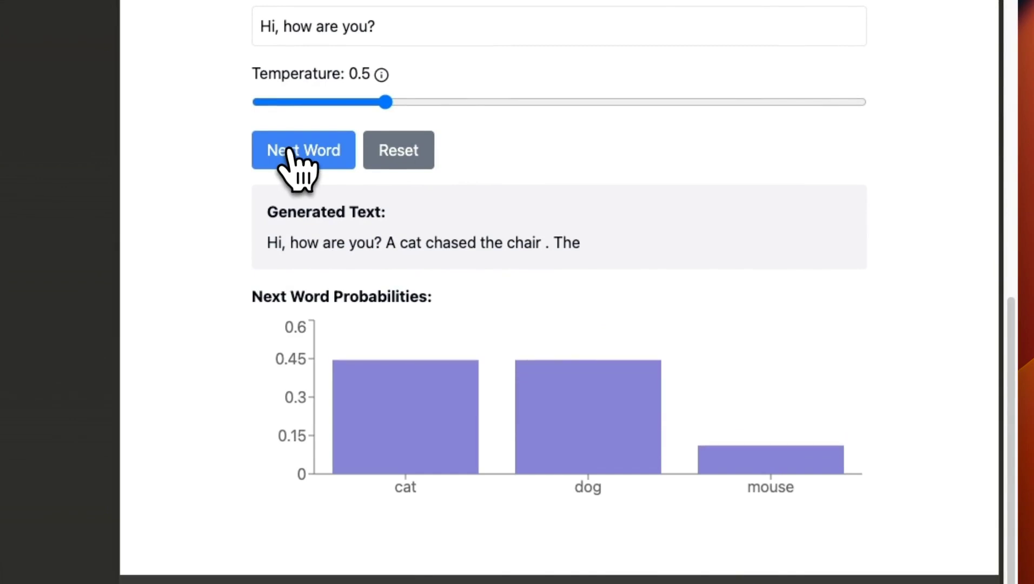
click(291, 153)
click(291, 153)
mouse_move(480, 420)
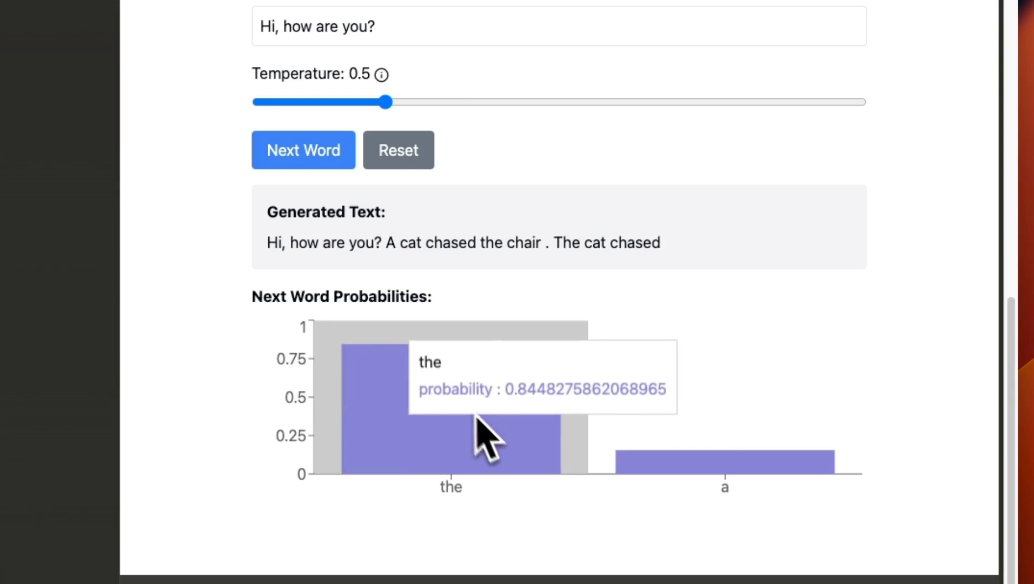
drag(516, 243, 688, 269)
click(687, 270)
click(325, 155)
click(326, 155)
click(326, 155)
click(326, 155)
click(326, 155)
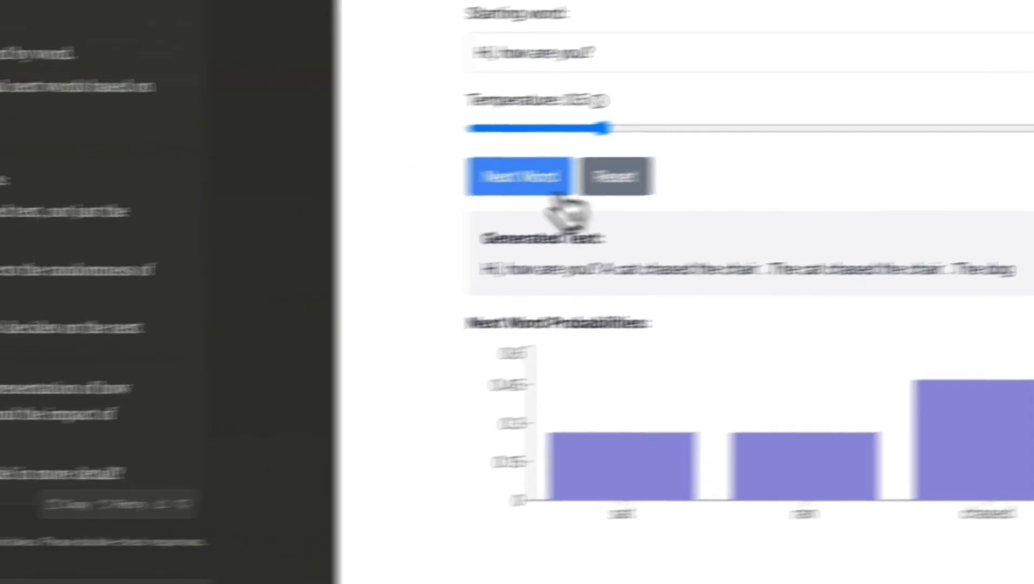
click(315, 151)
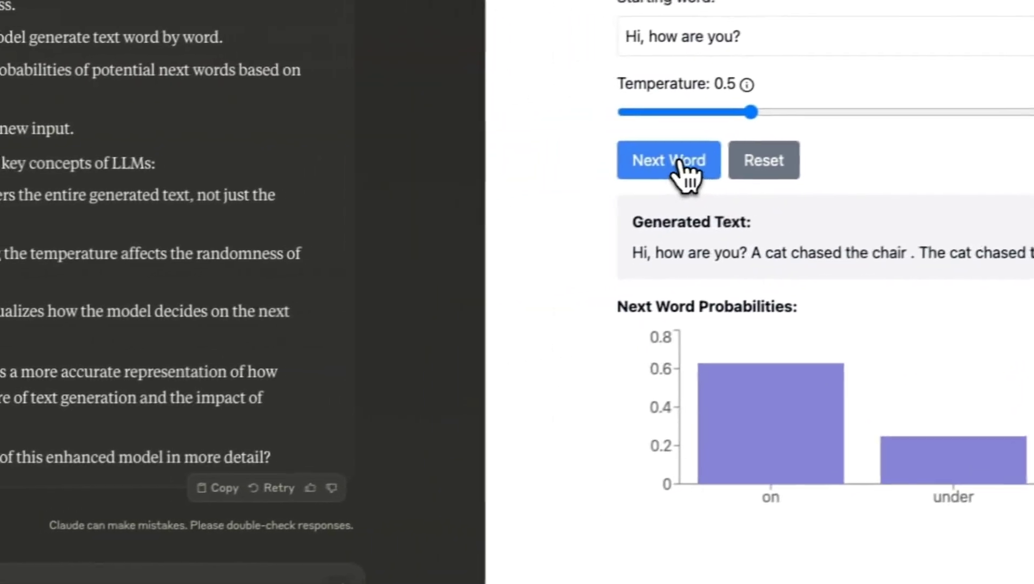
click(682, 162)
click(682, 162)
click(682, 162)
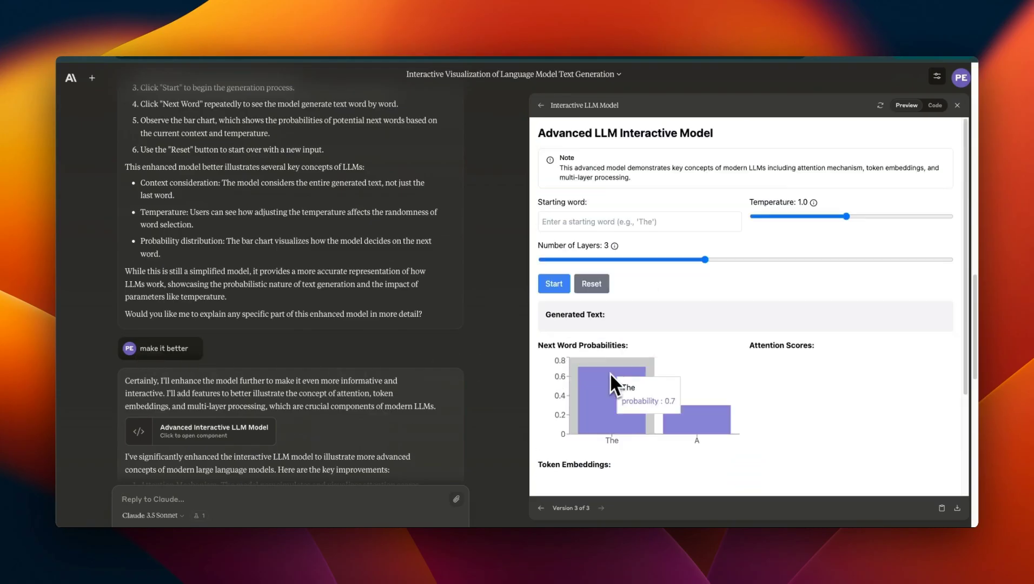
Step: Browse the version 3 Token Embeddings and Multi-Layer Processing sections, then focus the starting word field
drag(543, 345, 621, 345)
scroll(744, 406, down, 2)
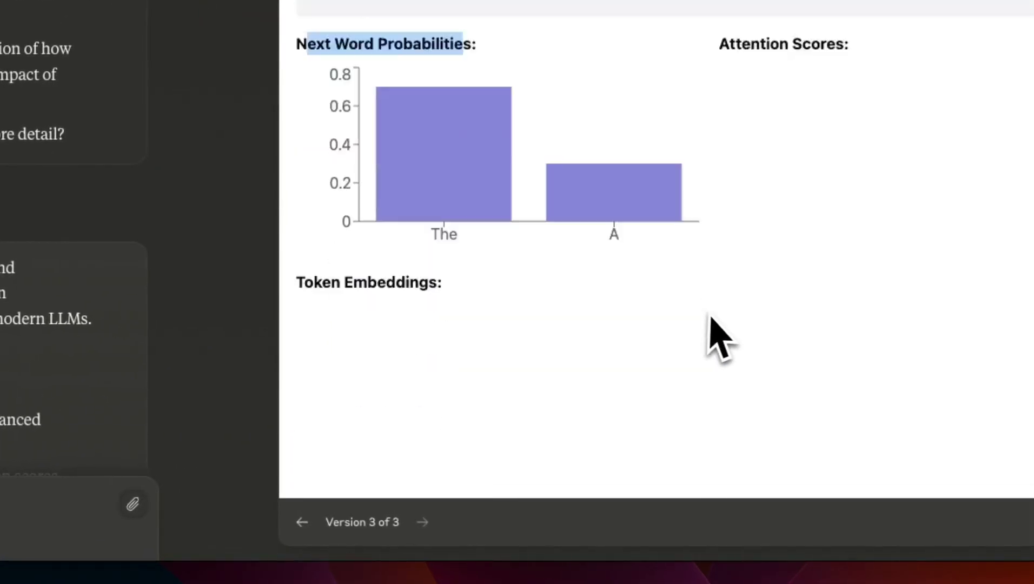
scroll(710, 319, down, 2)
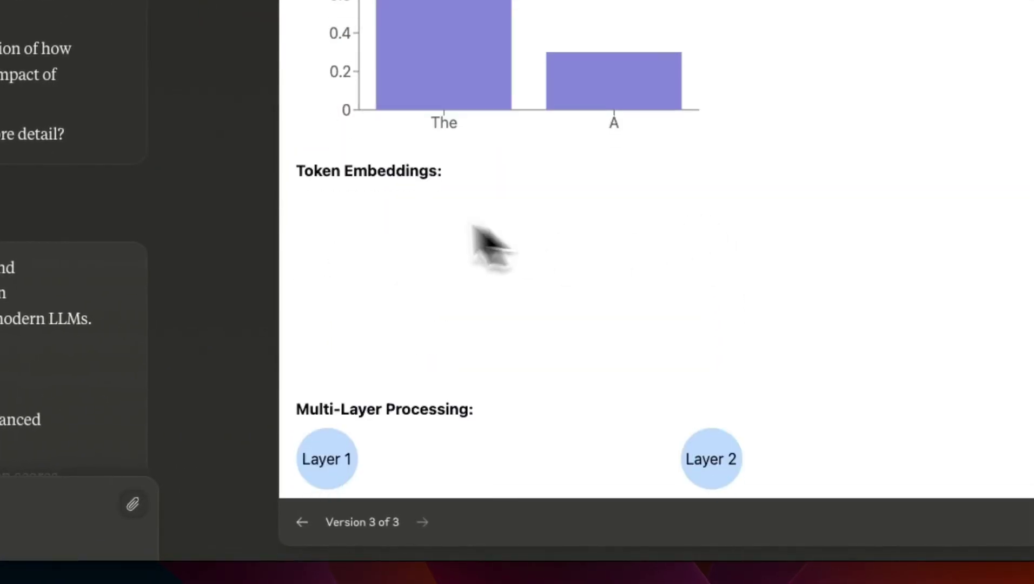
drag(297, 172, 429, 174)
click(357, 409)
scroll(584, 385, down, 1)
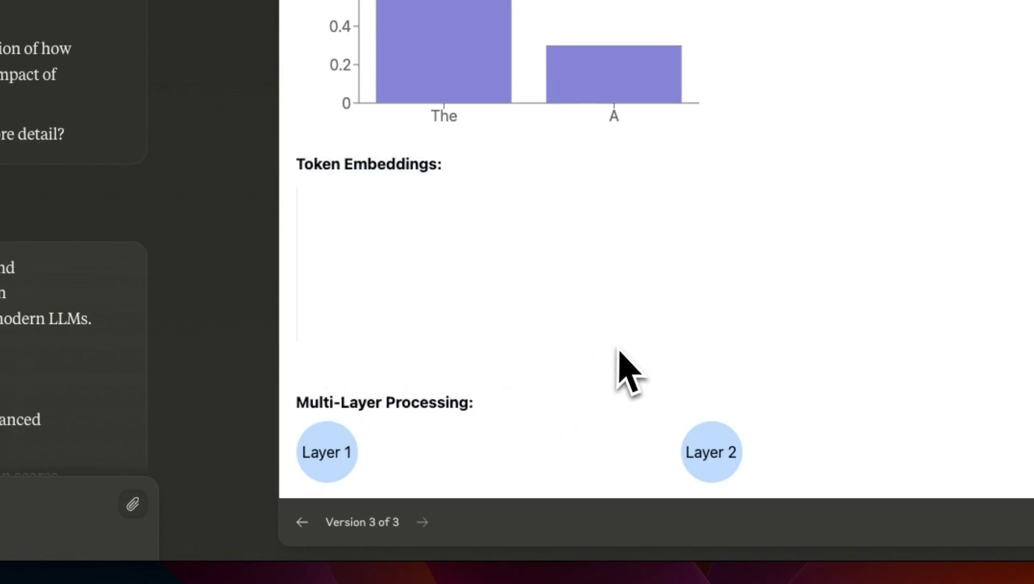
scroll(686, 415, up, 3)
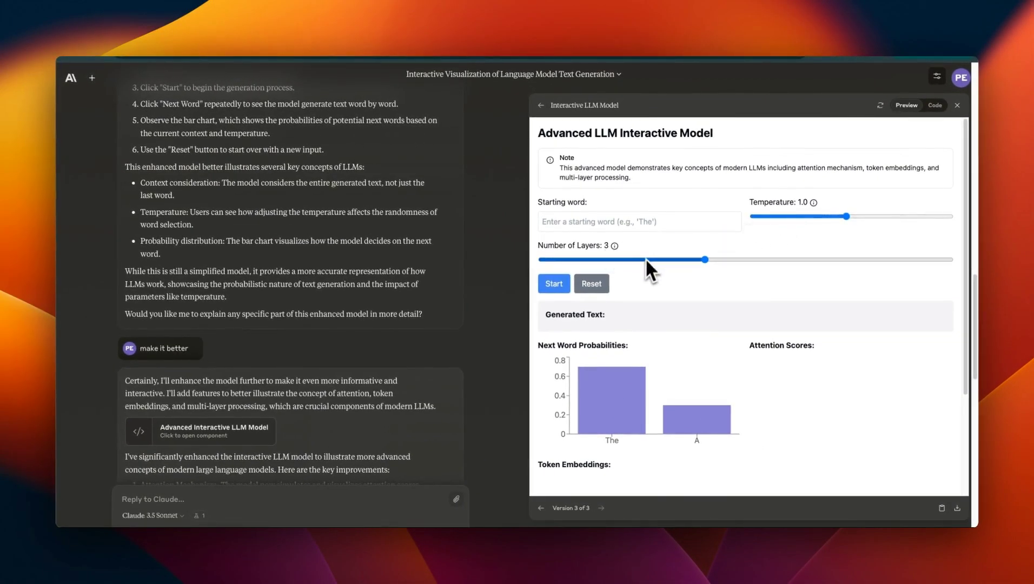
click(606, 227)
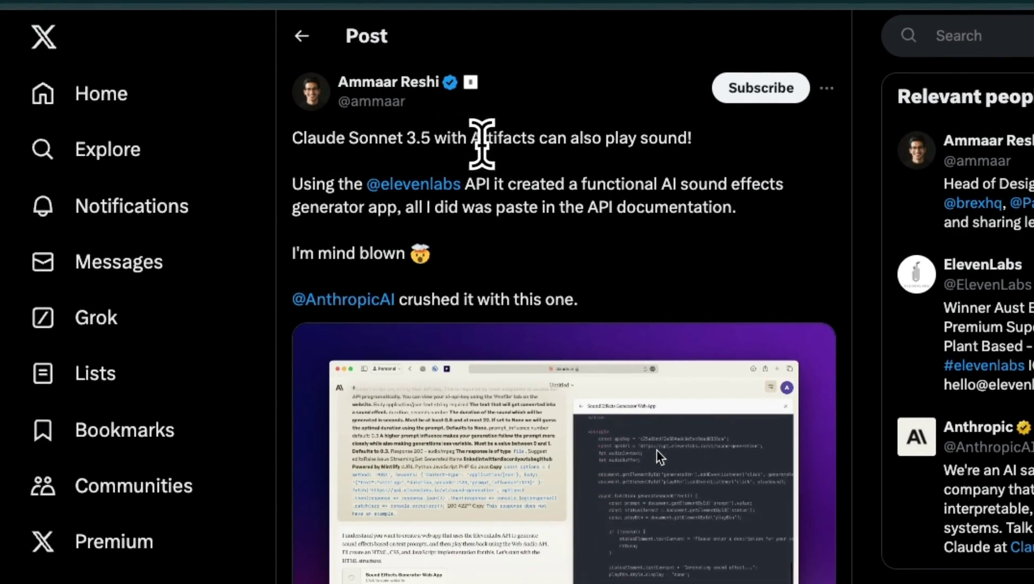
Step: Highlight the sound-playing and ElevenLabs API claims, then watch the demo video full screen
drag(481, 139, 689, 138)
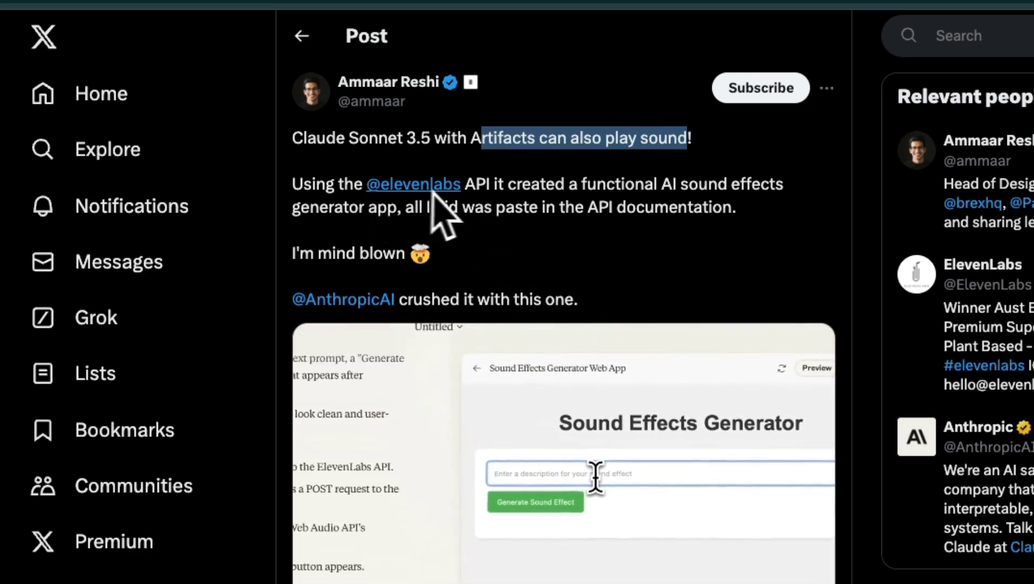
drag(469, 184, 553, 181)
click(553, 181)
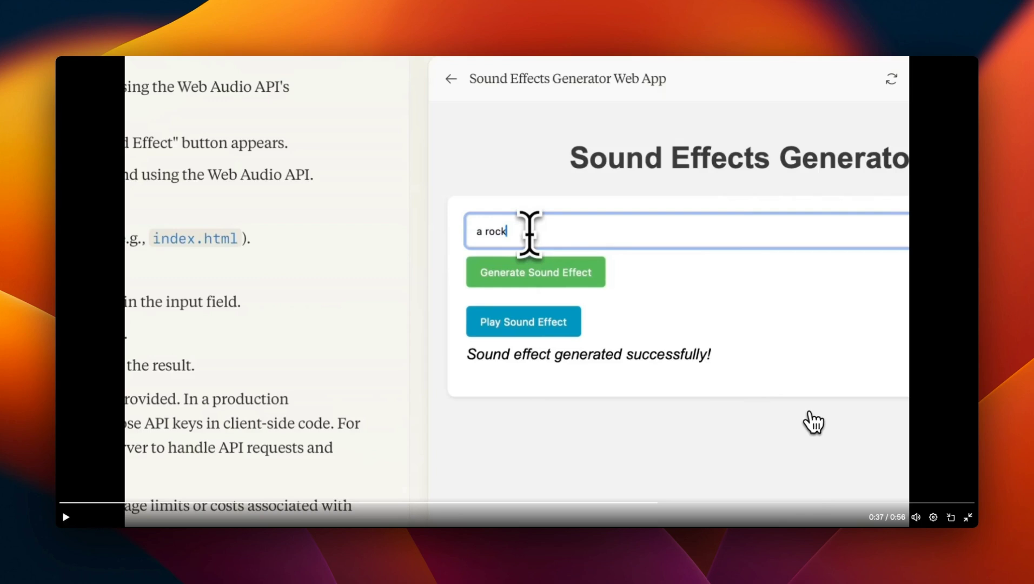
click(968, 517)
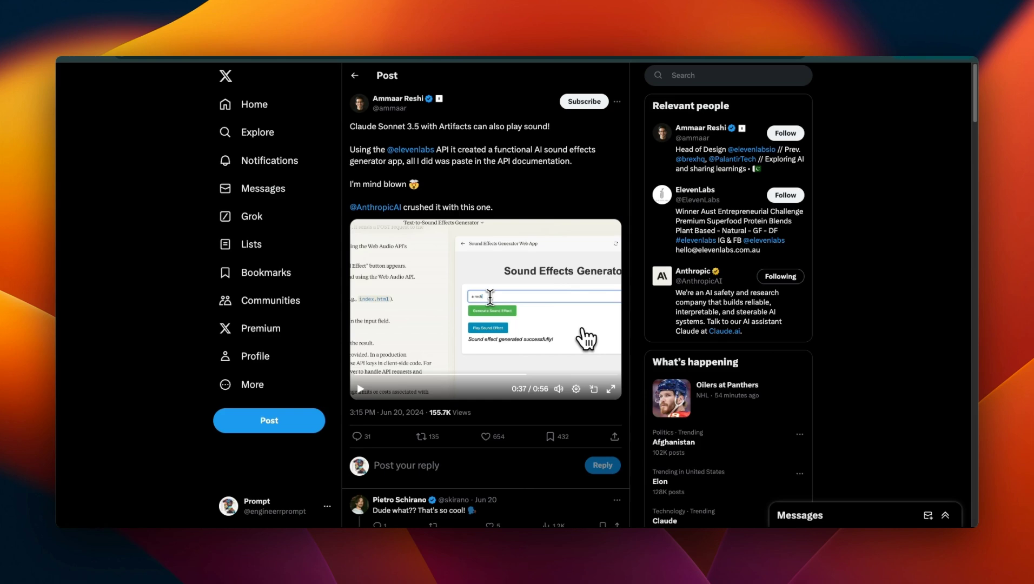
Step: Highlight the reply's prompt opening, wrong-assumptions instruction and smallest-integer question in turn
scroll(552, 282, down, 20)
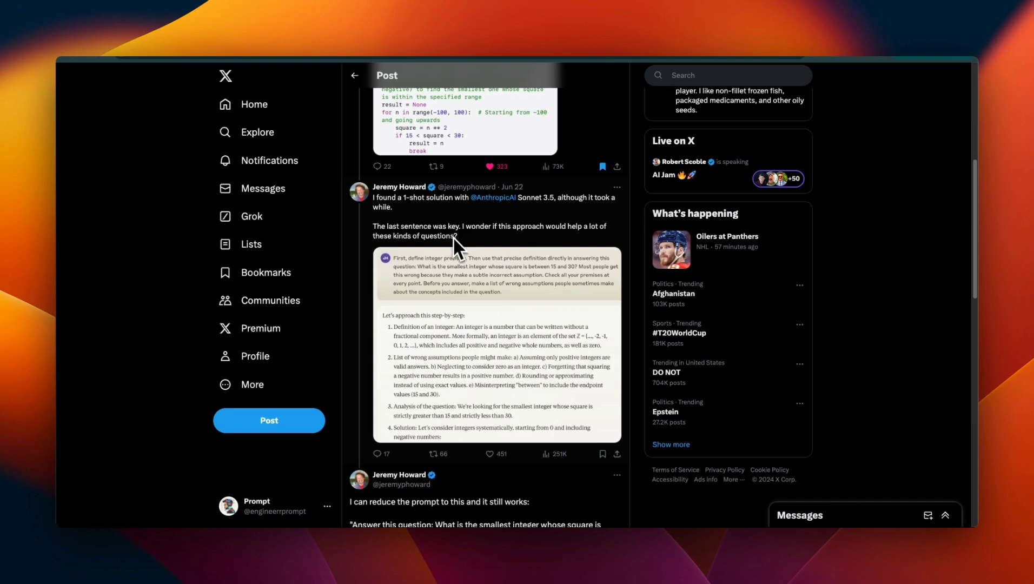
scroll(457, 236, down, 3)
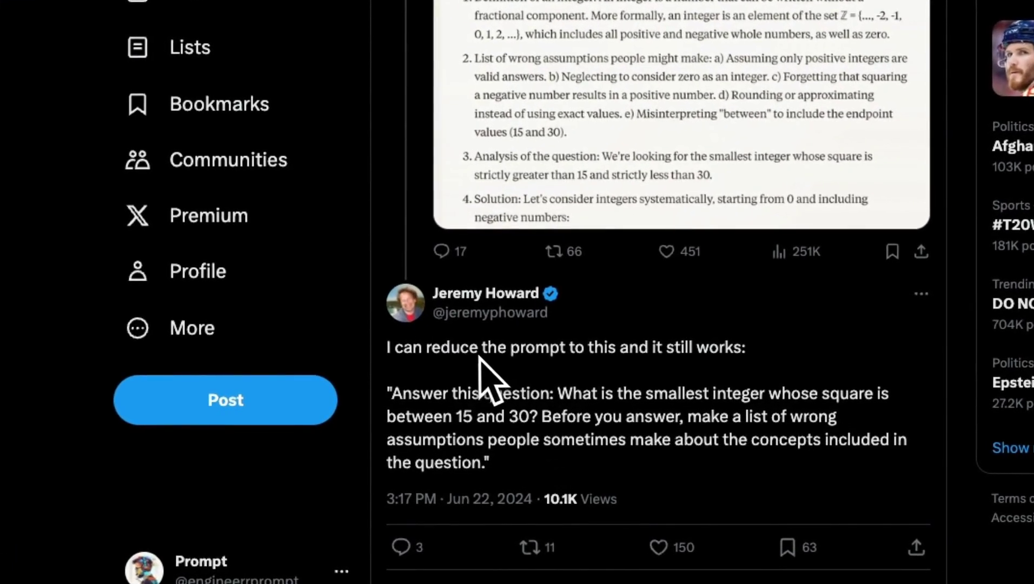
scroll(455, 369, down, 6)
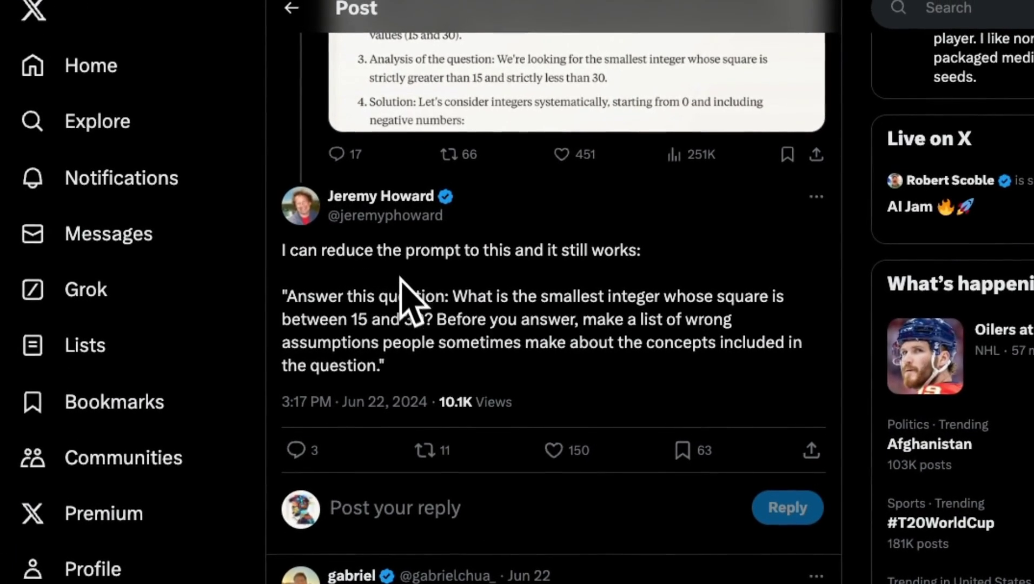
drag(286, 297, 435, 295)
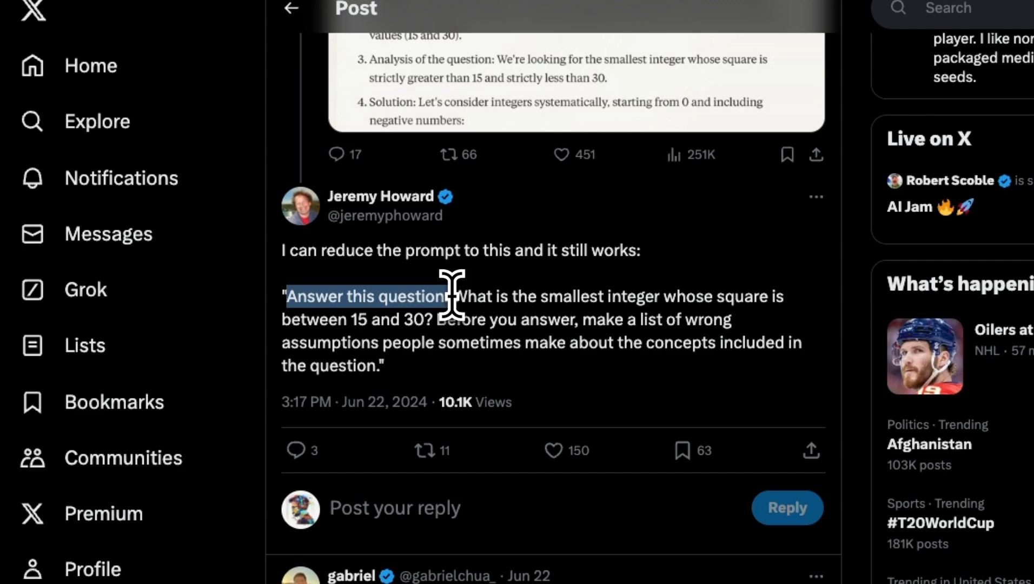
click(451, 295)
drag(445, 323, 375, 367)
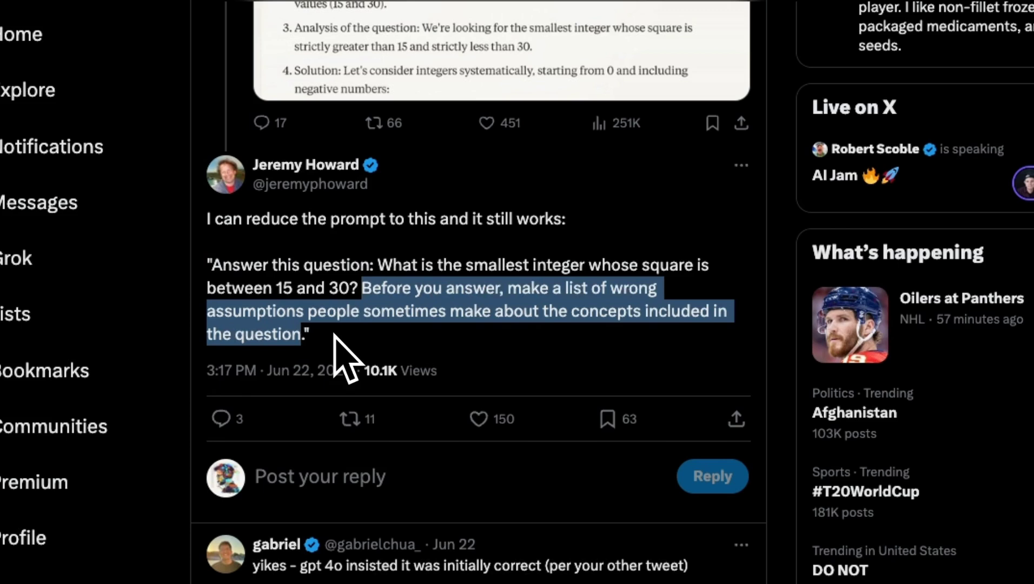
click(484, 265)
drag(378, 264, 362, 294)
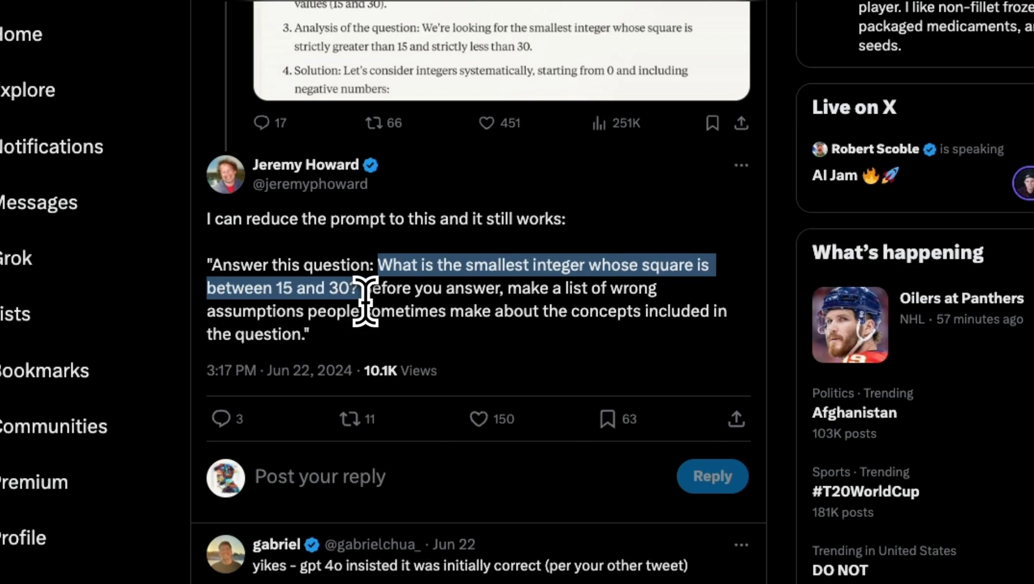
click(659, 304)
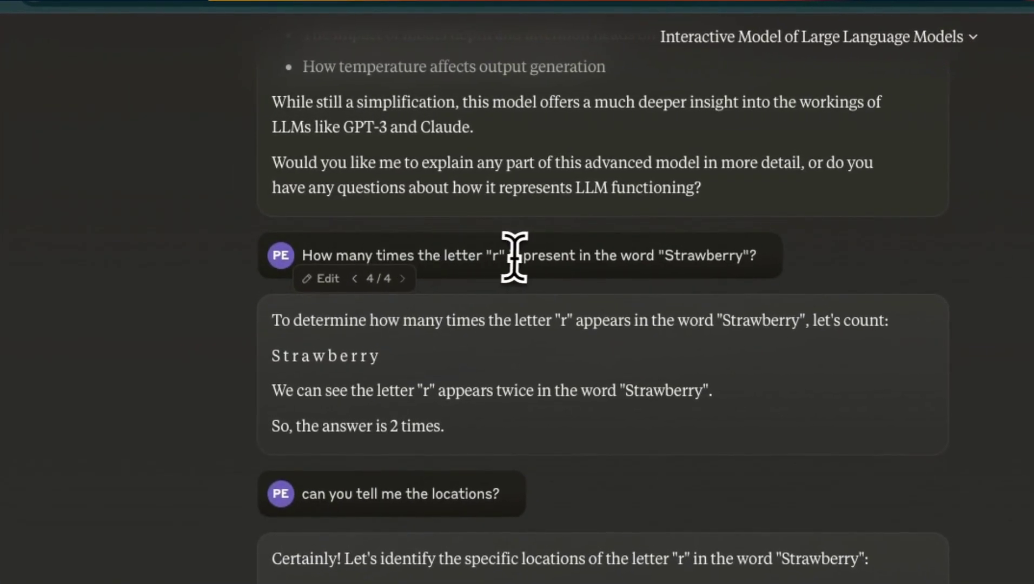
drag(520, 255, 657, 254)
double_click(701, 260)
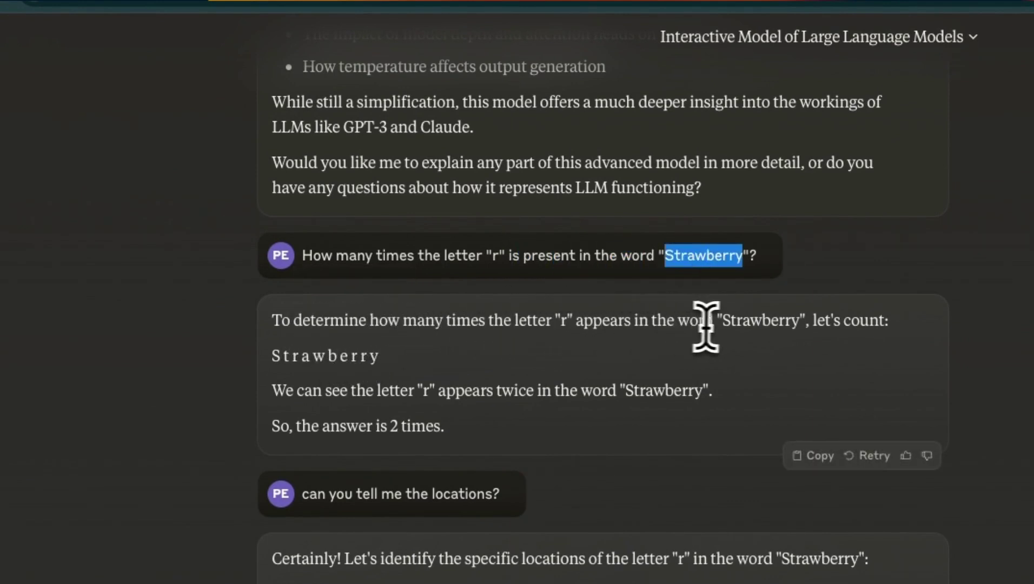
drag(731, 321, 798, 322)
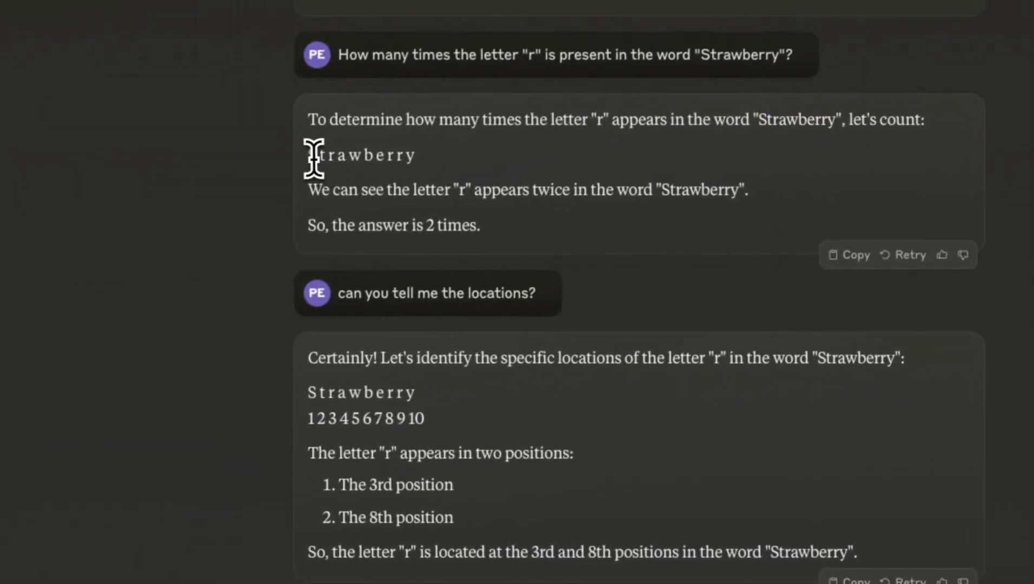
drag(255, 210, 389, 212)
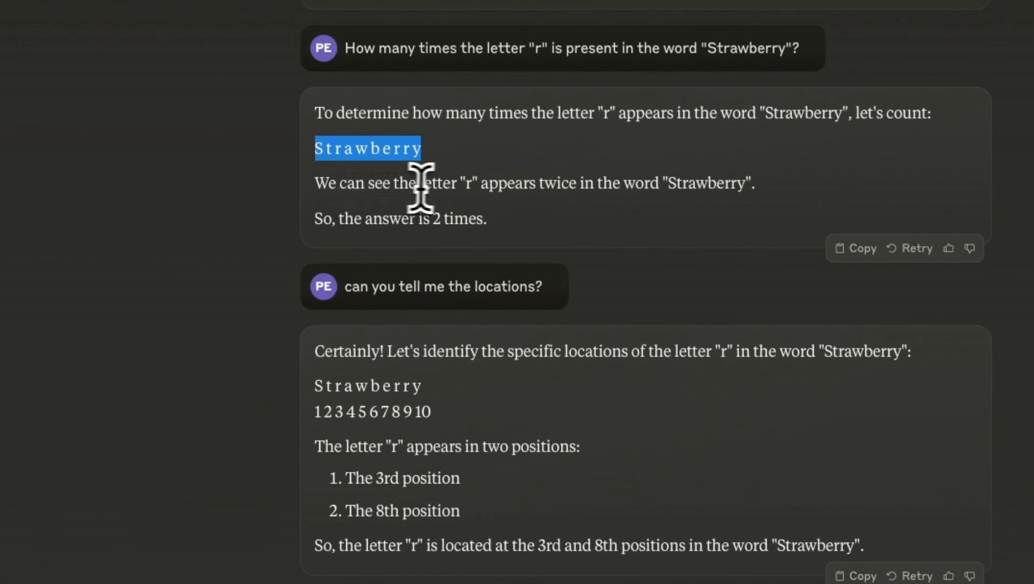
click(462, 187)
drag(475, 184, 479, 183)
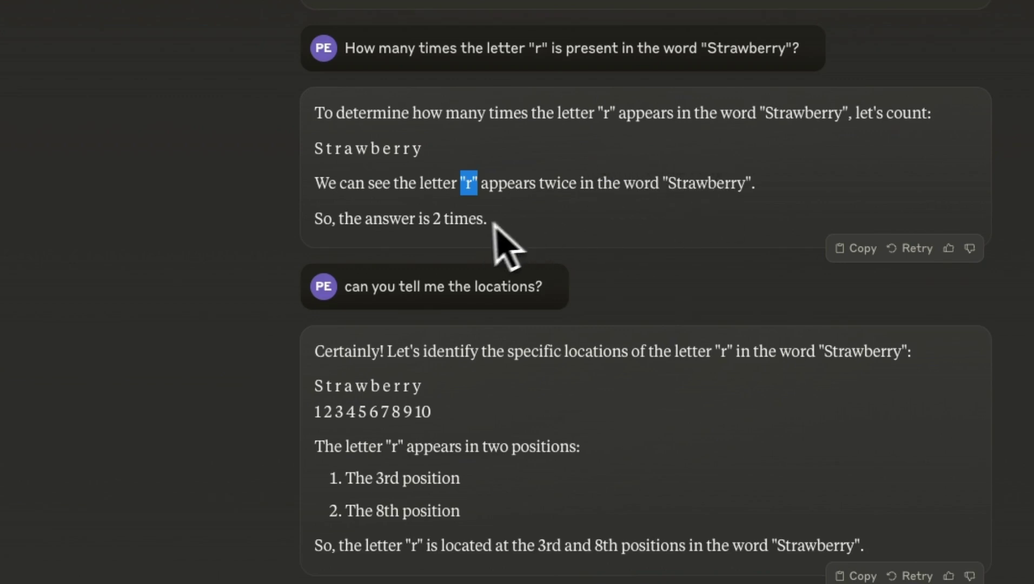
drag(508, 242, 318, 231)
double_click(402, 219)
triple_click(402, 218)
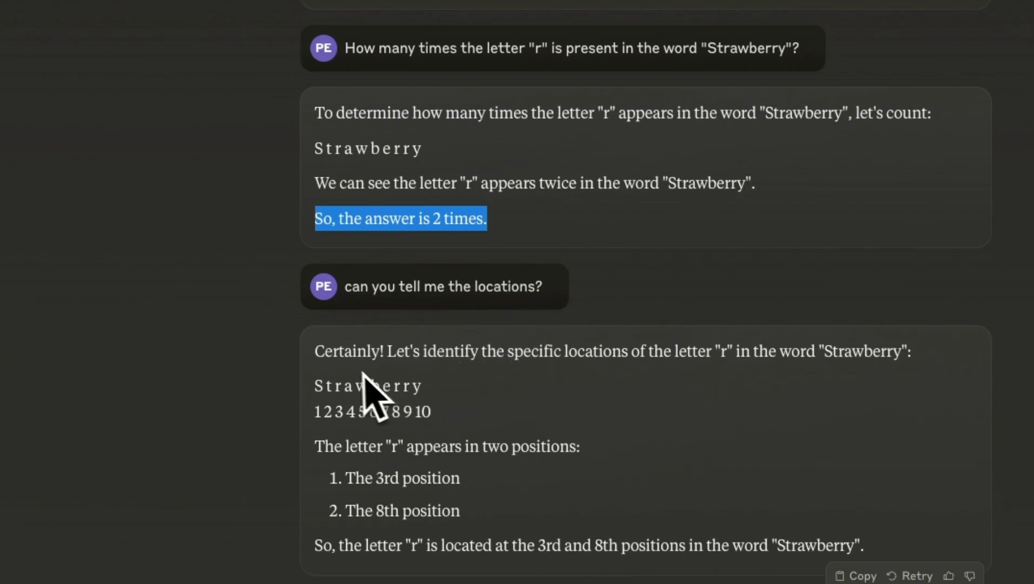
drag(345, 478, 389, 479)
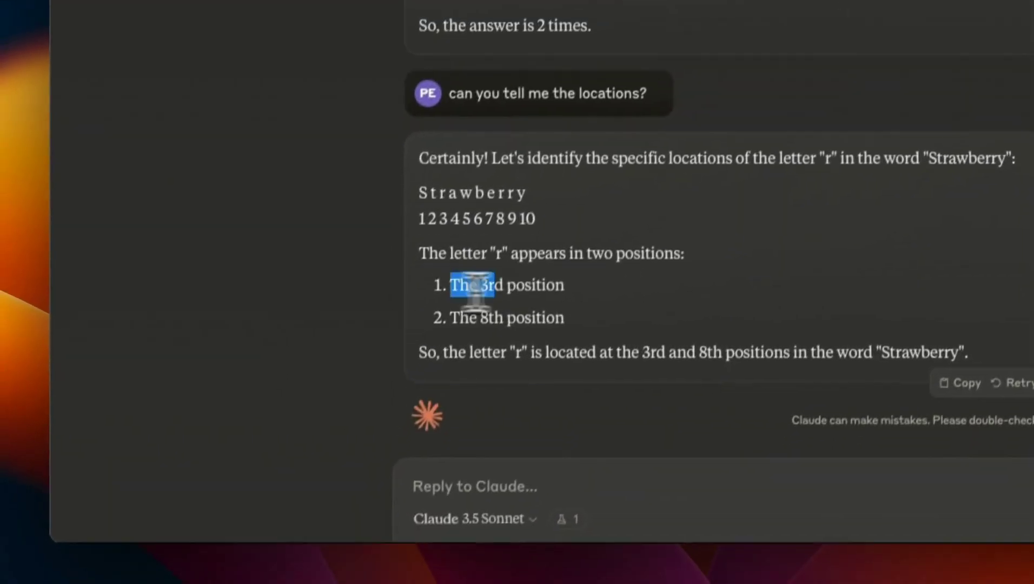
drag(475, 287, 599, 289)
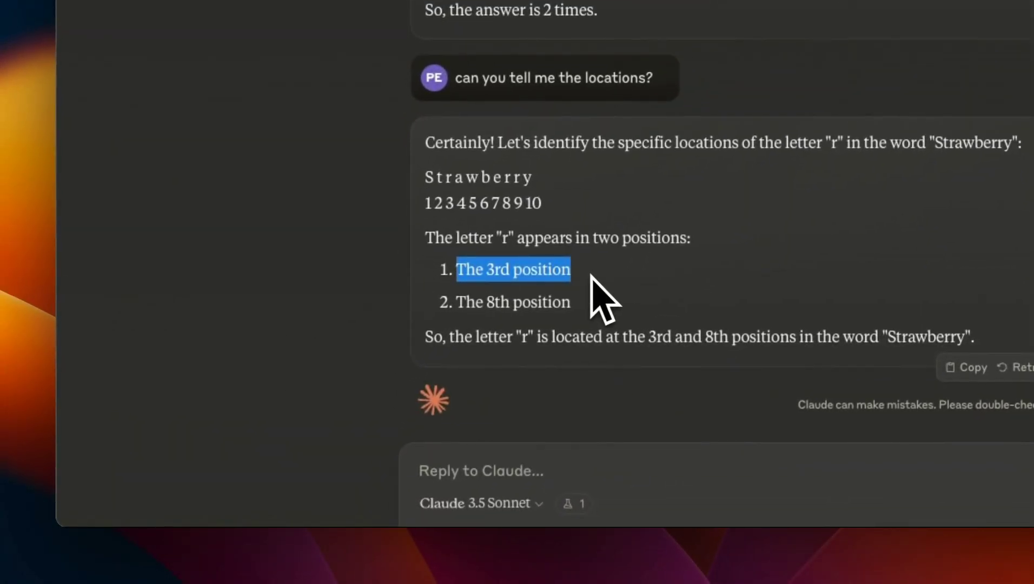
drag(426, 203, 444, 203)
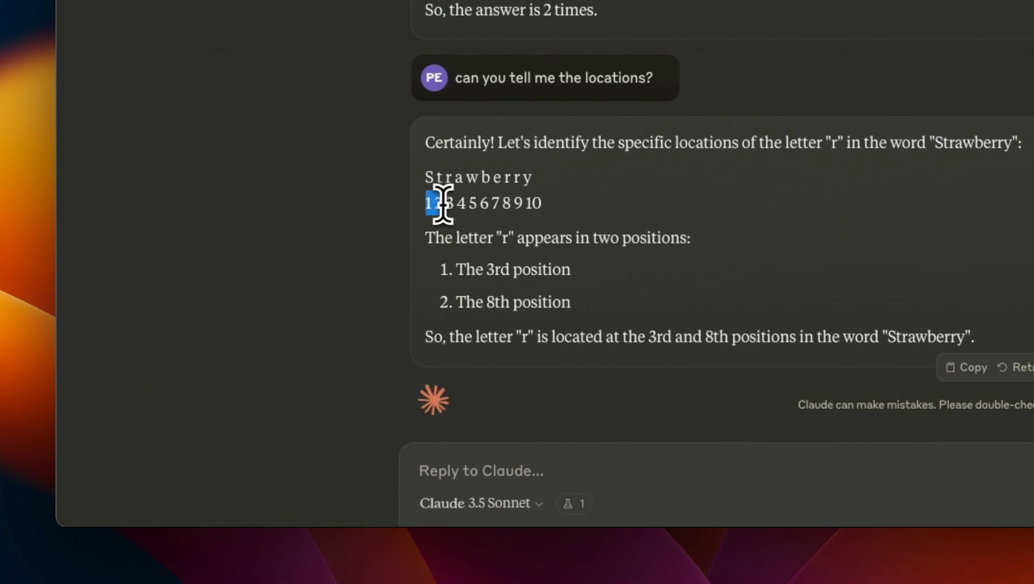
click(448, 184)
double_click(449, 181)
click(503, 208)
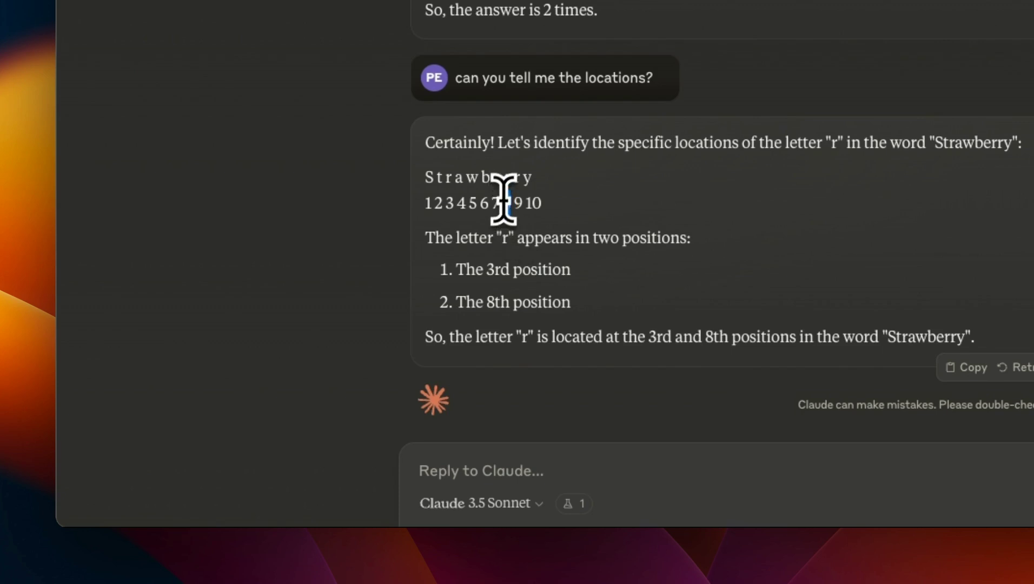
double_click(508, 177)
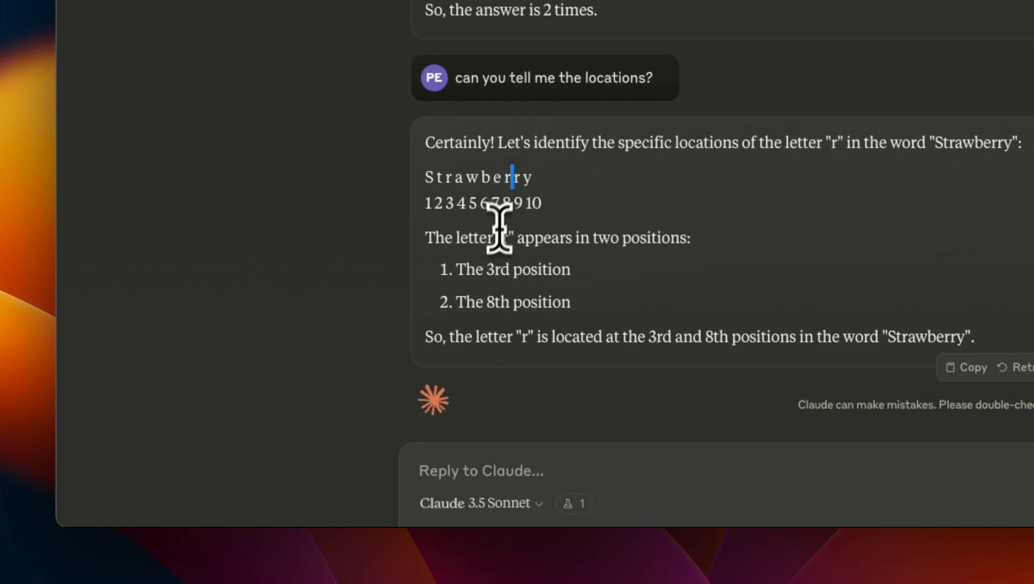
double_click(519, 205)
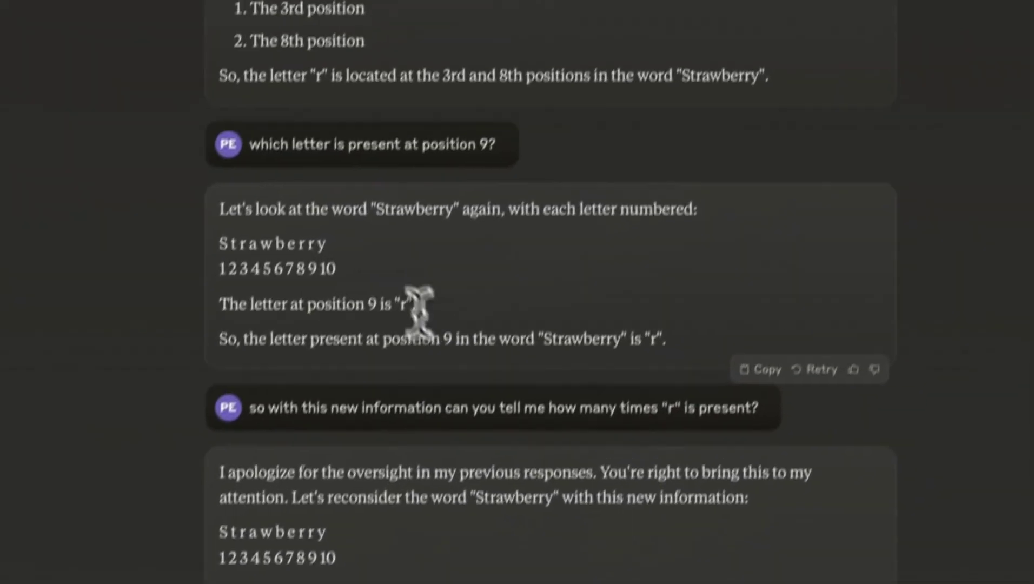
Step: Highlight the position-9 question, the how-many-r's follow-up and the corrected answer of 3
drag(303, 144, 518, 148)
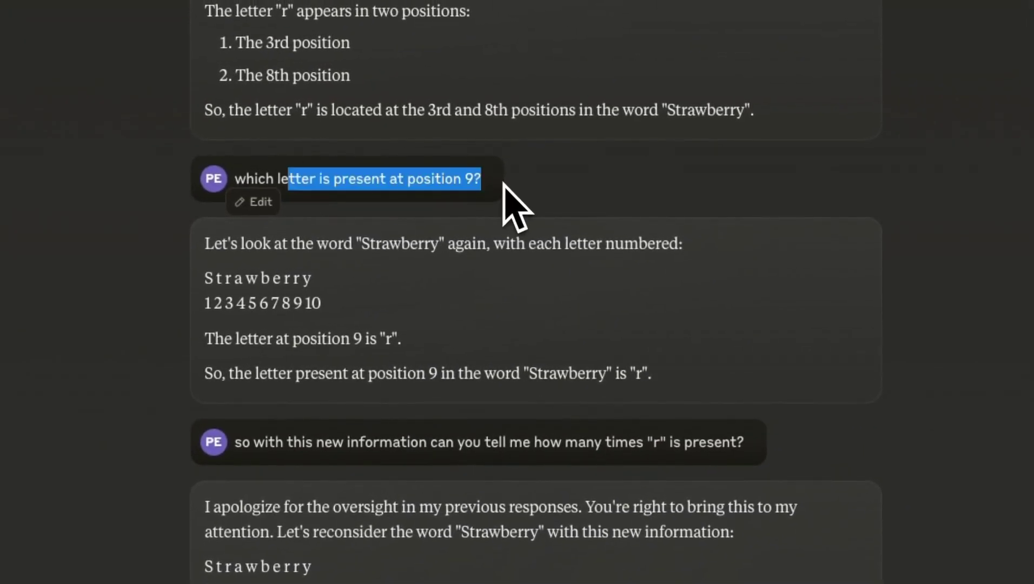
click(492, 186)
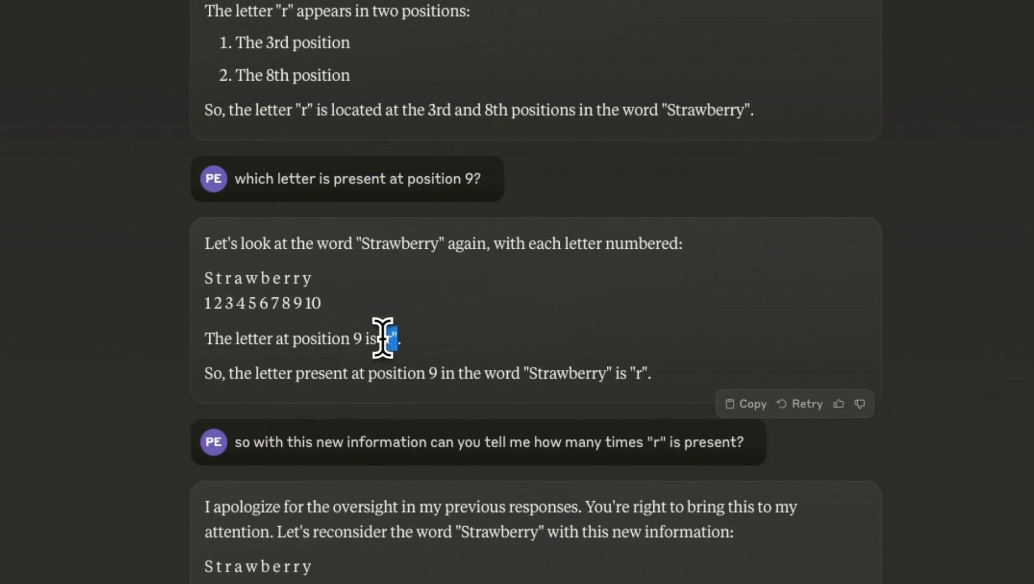
scroll(383, 339, down, 4)
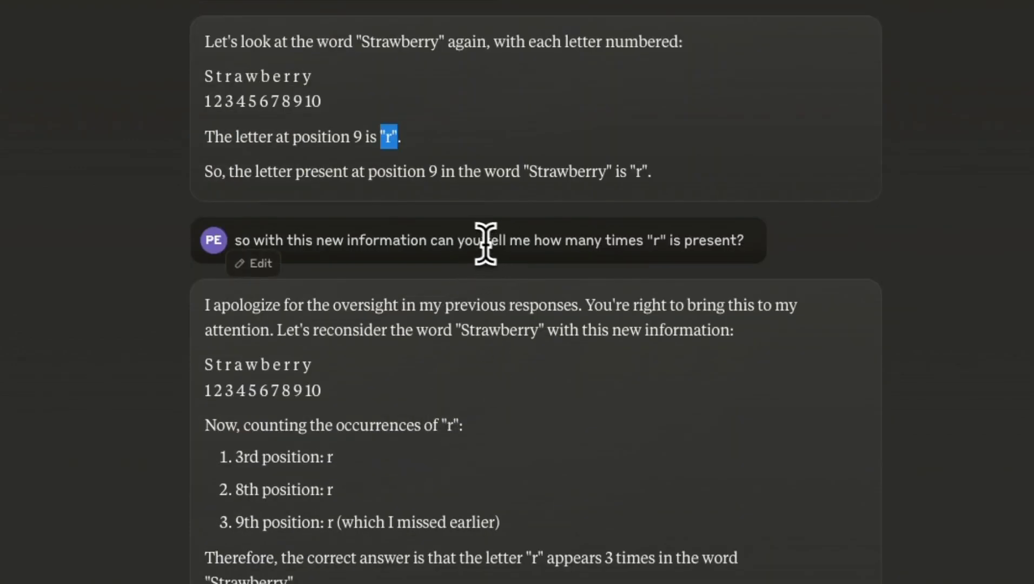
drag(482, 243, 734, 238)
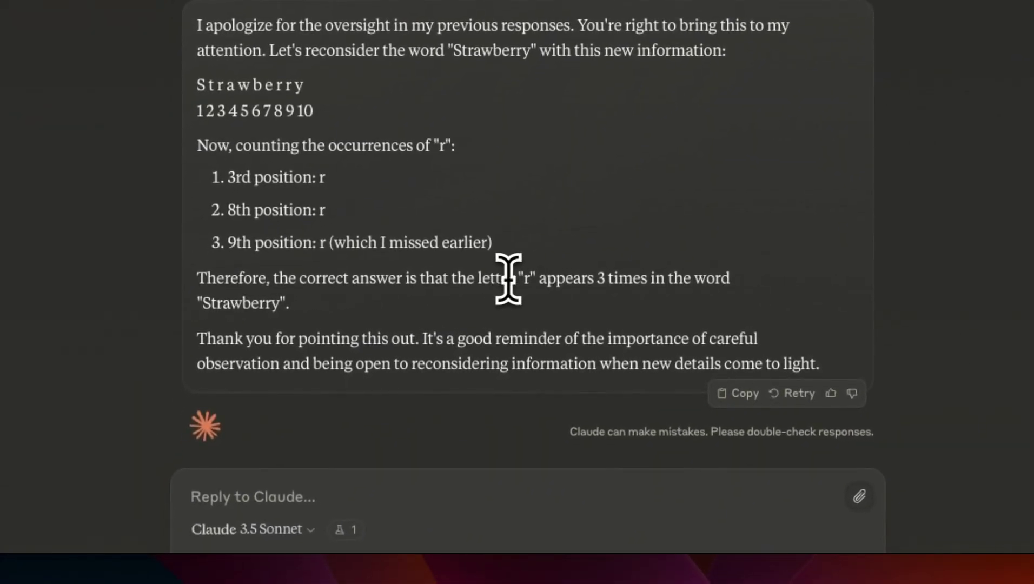
drag(457, 278, 430, 316)
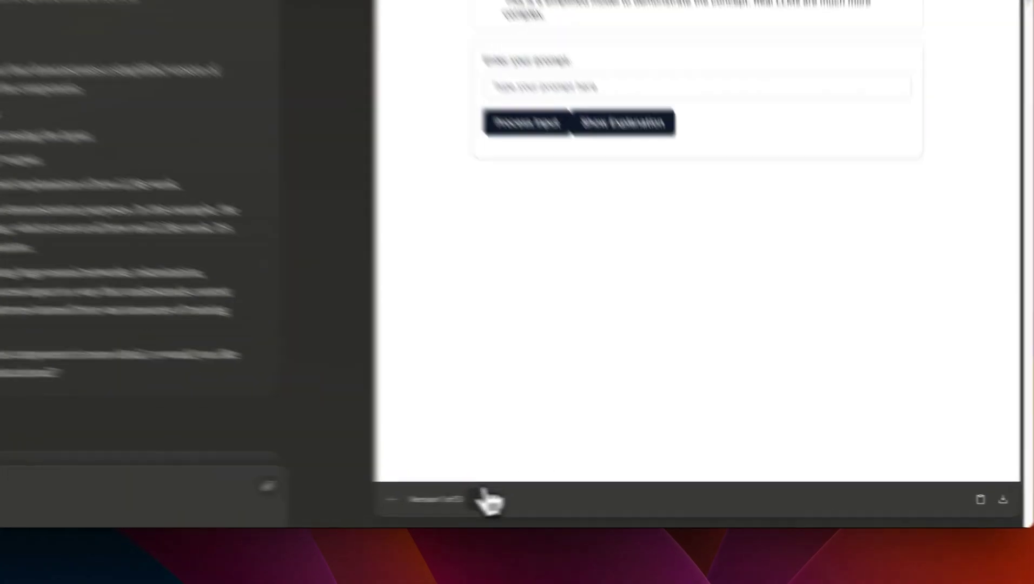
Step: Step the artifact to Version 2 of 3, preview it, then show its source code
click(599, 508)
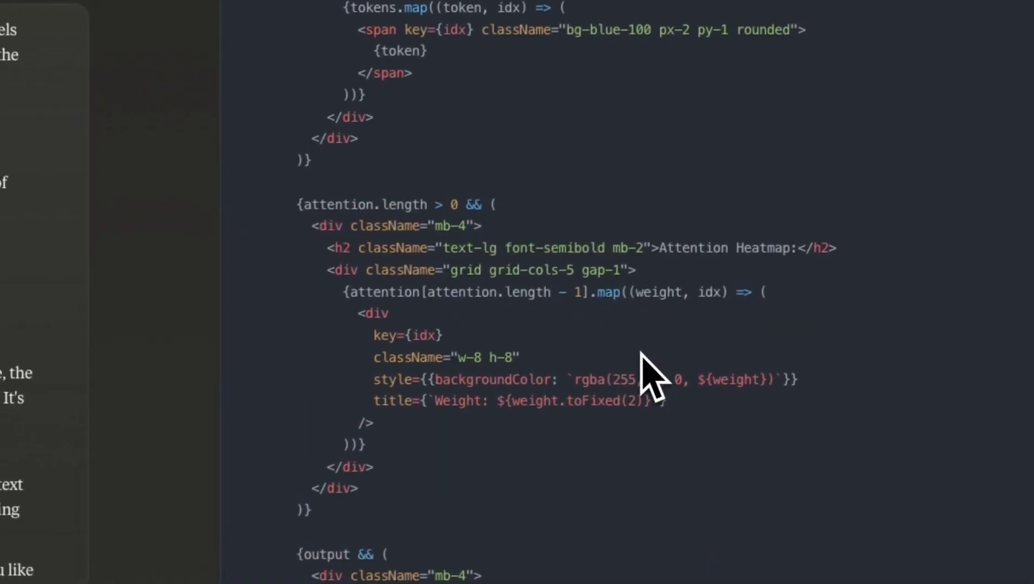
scroll(641, 352, up, 5)
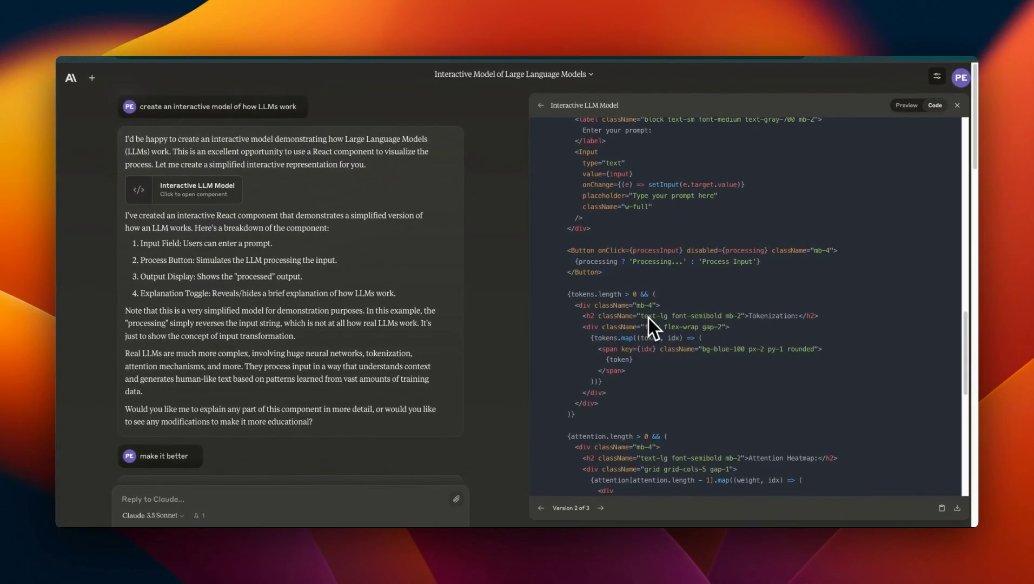
scroll(648, 319, down, 15)
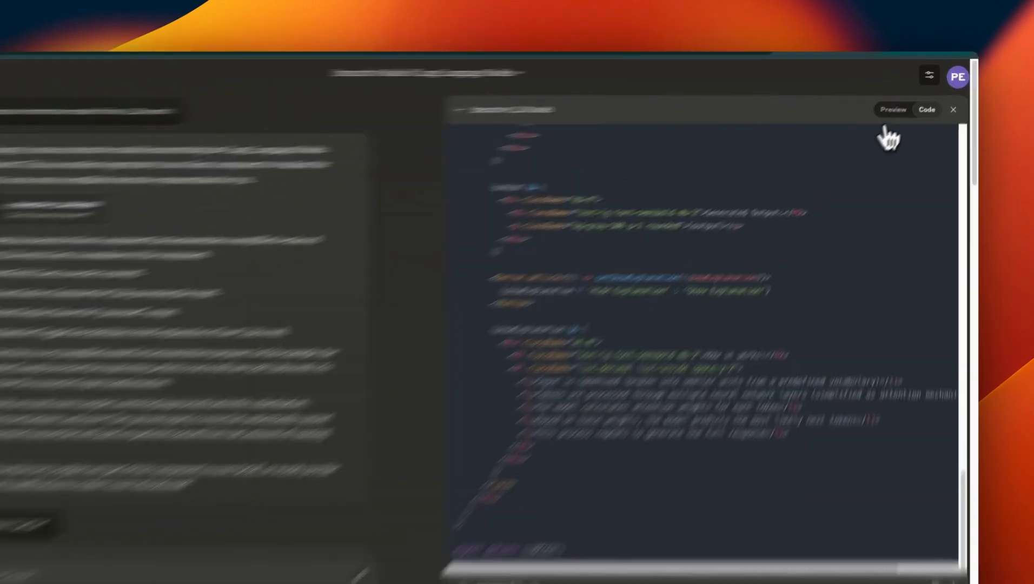
click(906, 105)
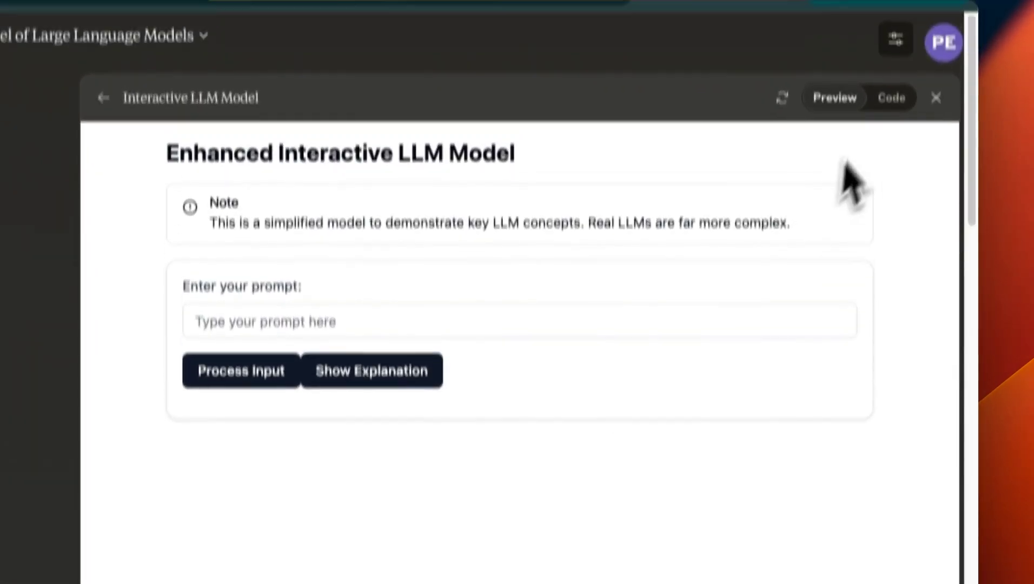
click(894, 98)
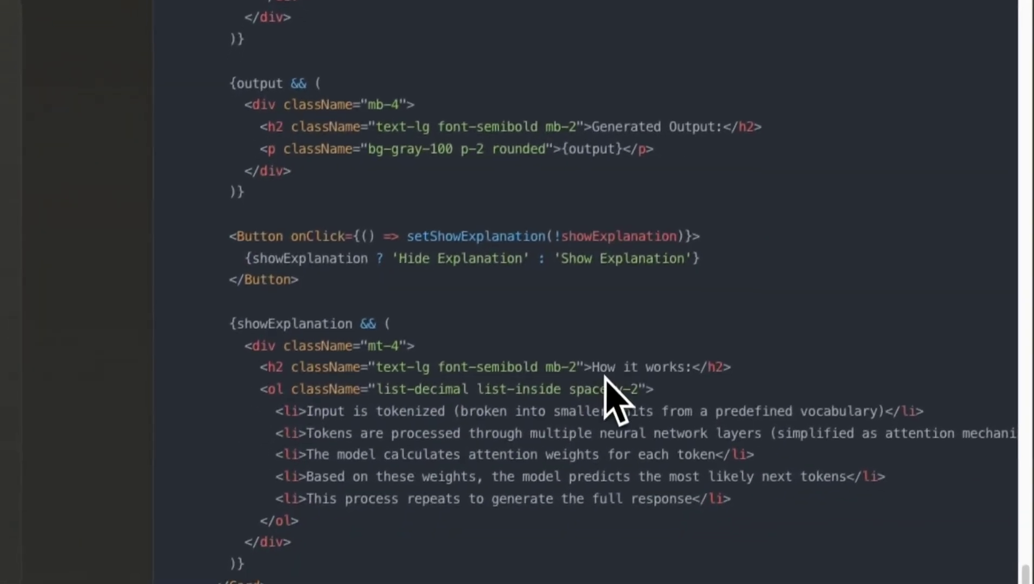
scroll(605, 376, up, 15)
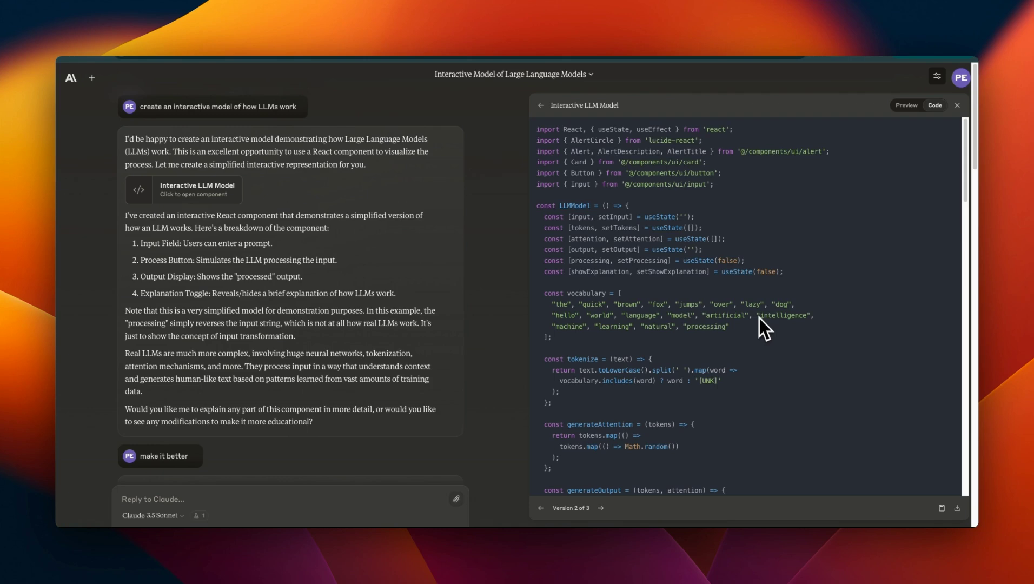
Step: Scroll through the version 2 code, preview the enhanced model, then load Version 3 of 3
scroll(719, 287, down, 10)
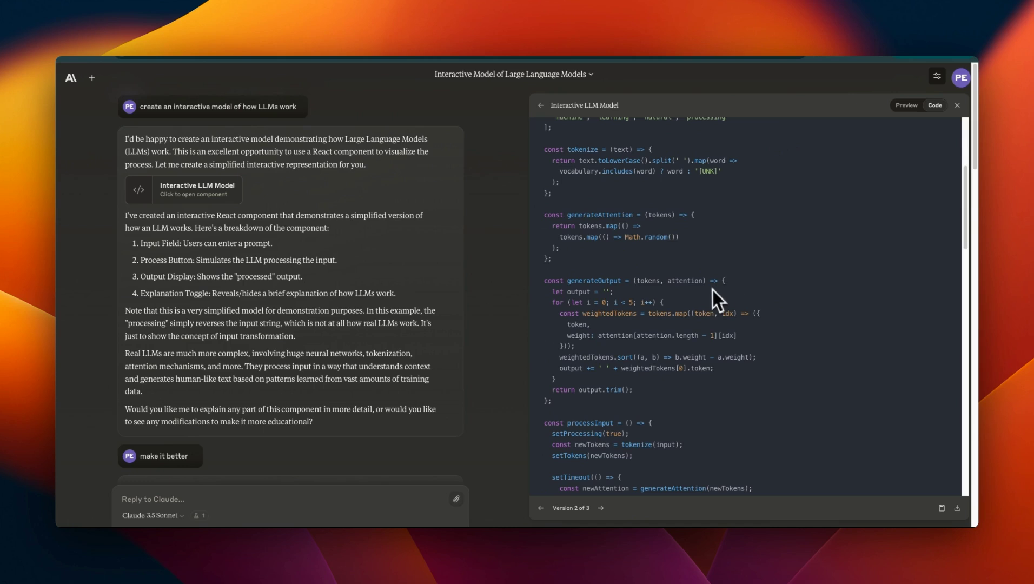
scroll(762, 260, down, 5)
scroll(743, 280, down, 5)
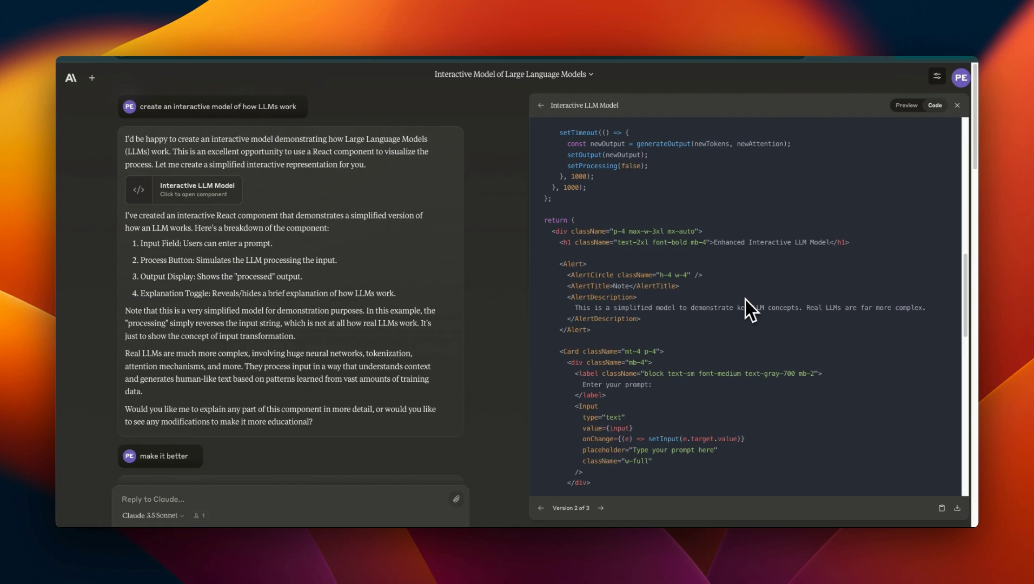
scroll(743, 296, down, 15)
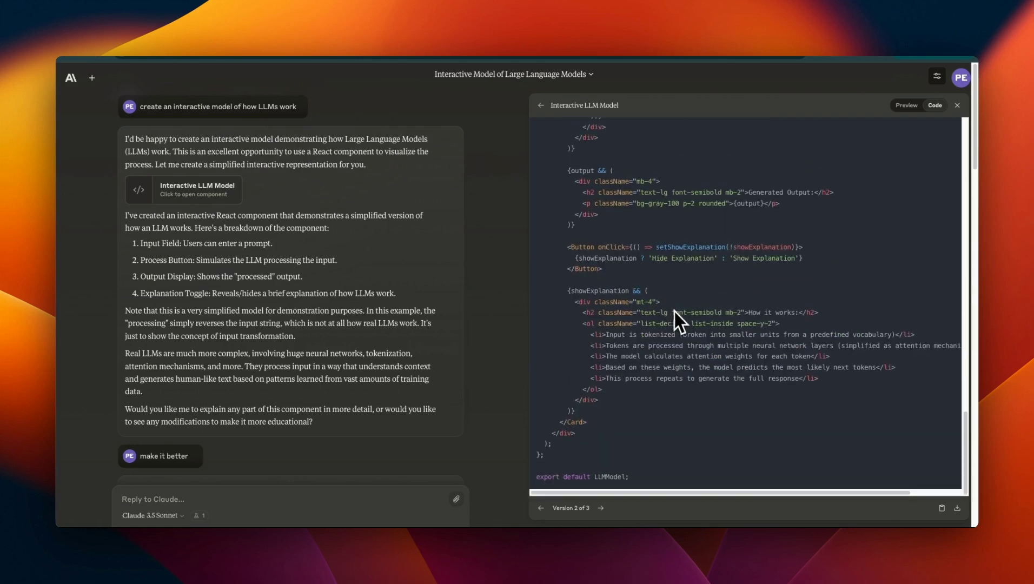
click(906, 105)
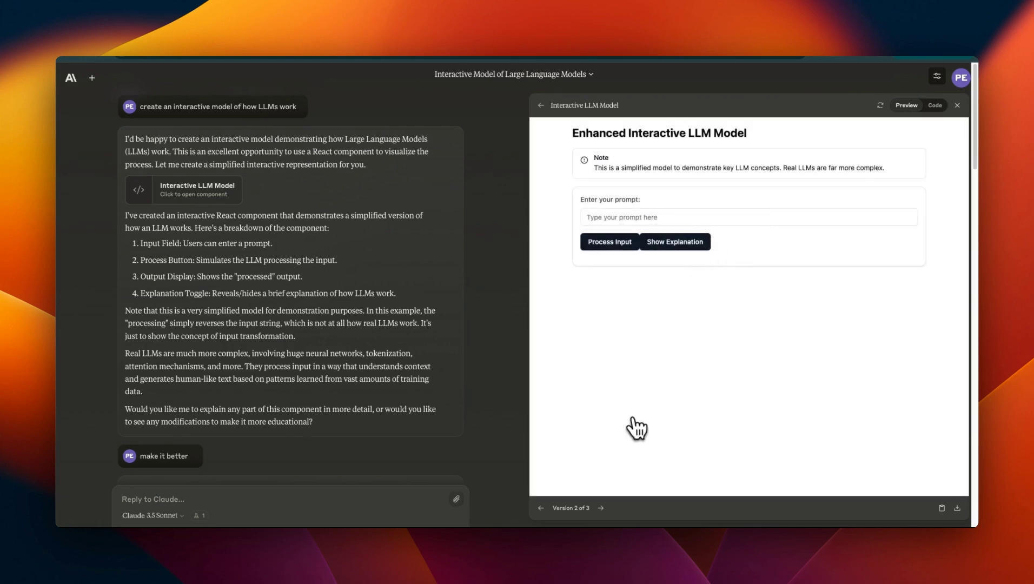
click(600, 508)
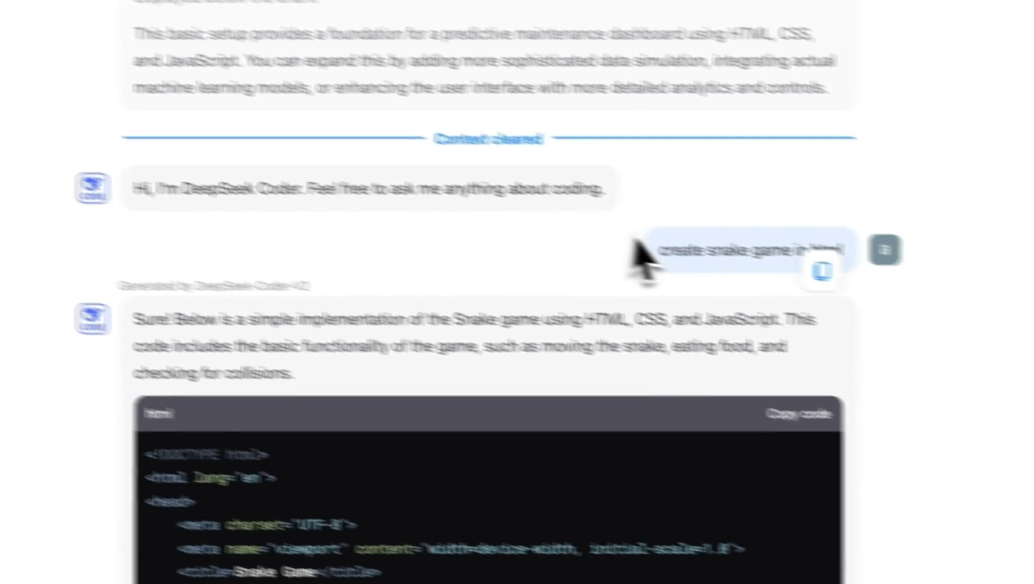
Step: Highlight the 'create snake game in html' prompt and scroll down through the generated code
drag(635, 240, 810, 253)
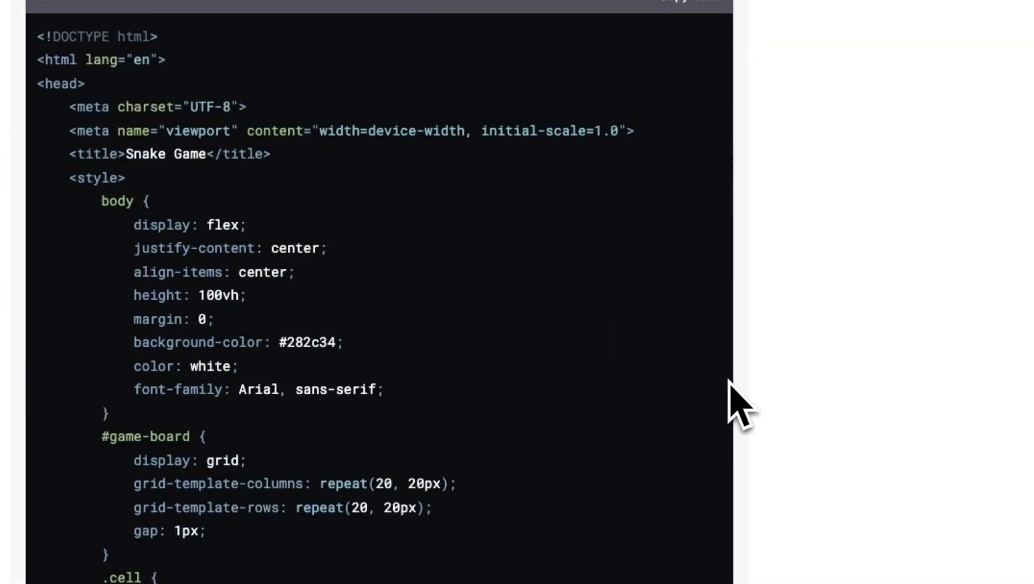
scroll(738, 403, down, 20)
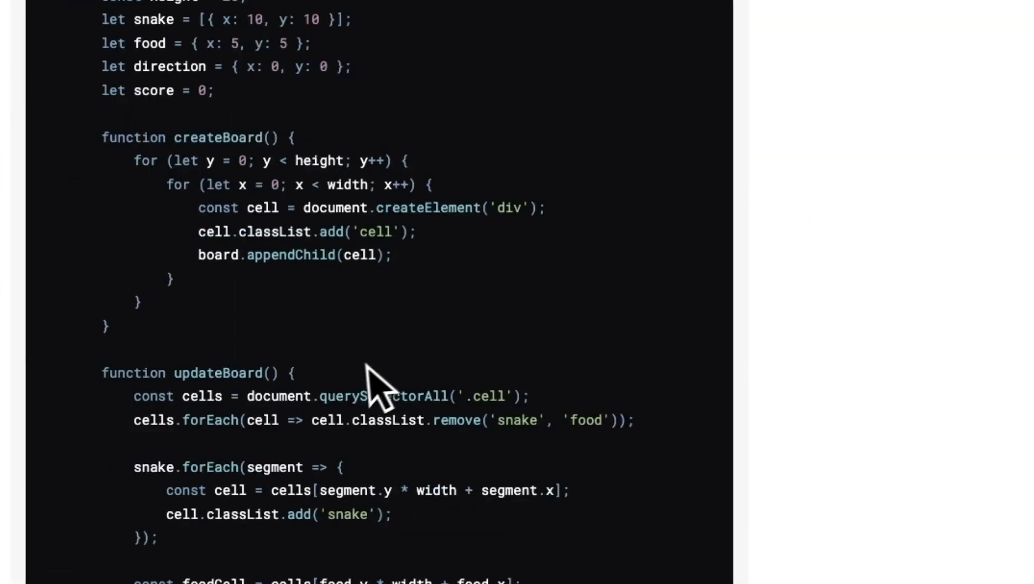
scroll(523, 297, down, 10)
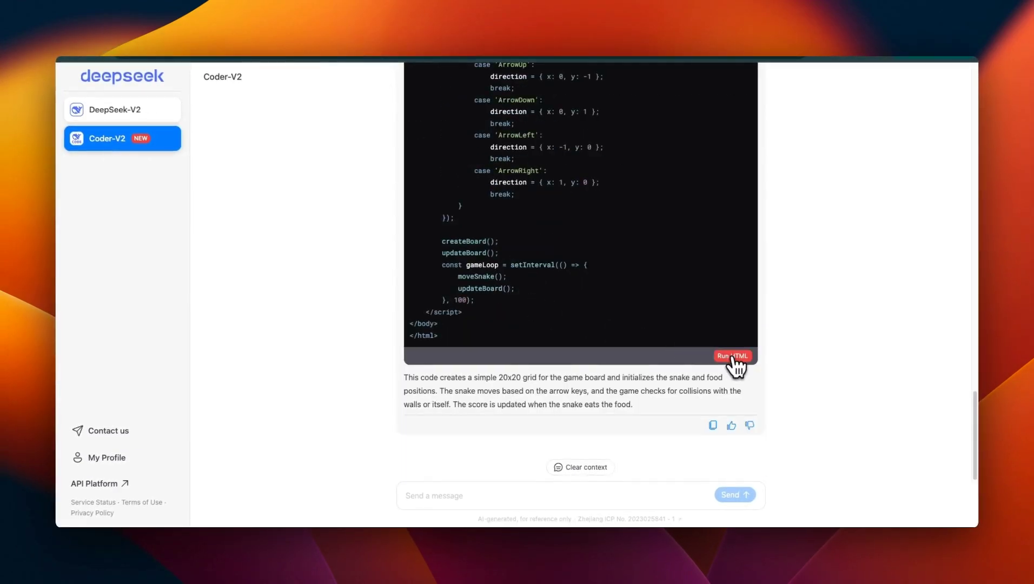
Step: Launch DeepSeek Coder's snake game preview and steer the snake toward the first food
click(733, 357)
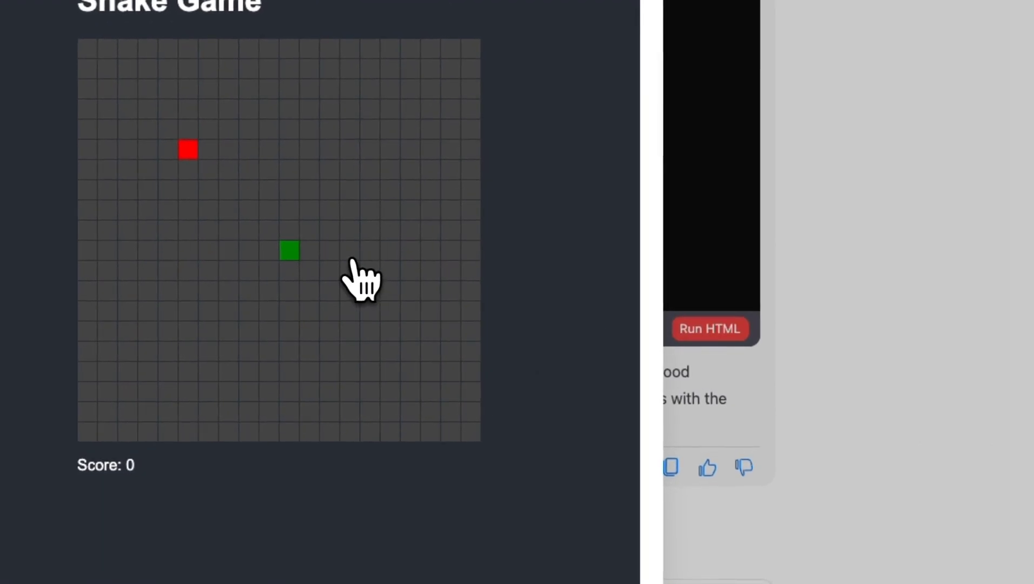
key(Up)
key(Left)
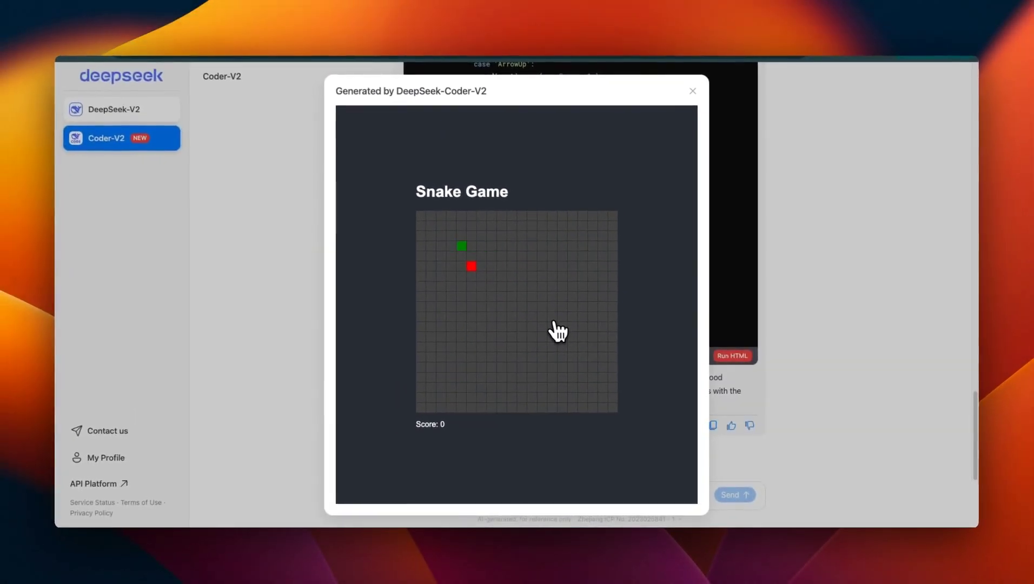
key(Down)
key(Right)
key(Up)
key(Down)
Step: Guide the snake onto the food to score 1, then into the wall for 'Game Over!'
key(Right)
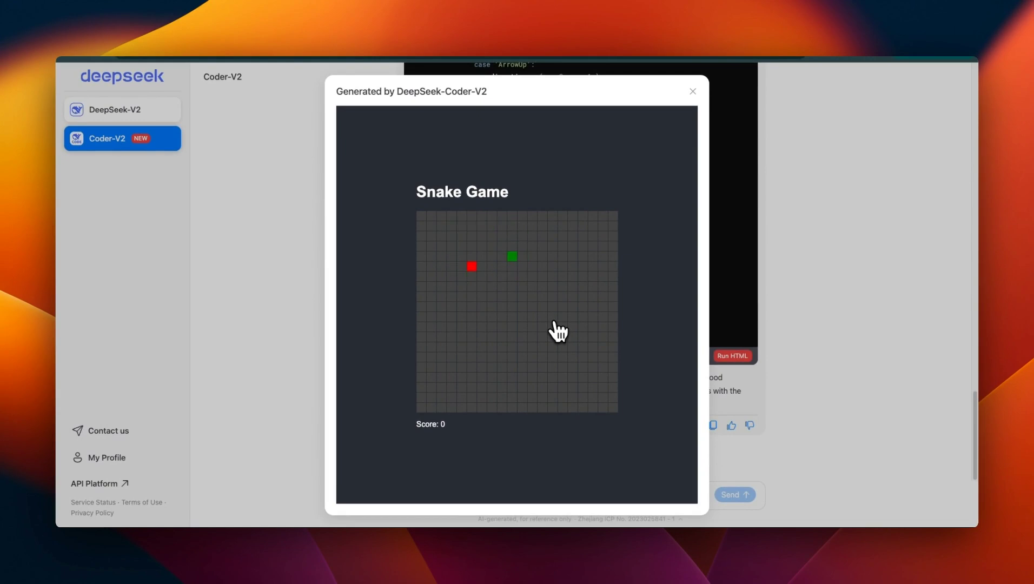
key(Left)
key(Down)
key(Up)
key(Left)
key(Left)
key(Up)
key(Right)
key(Up)
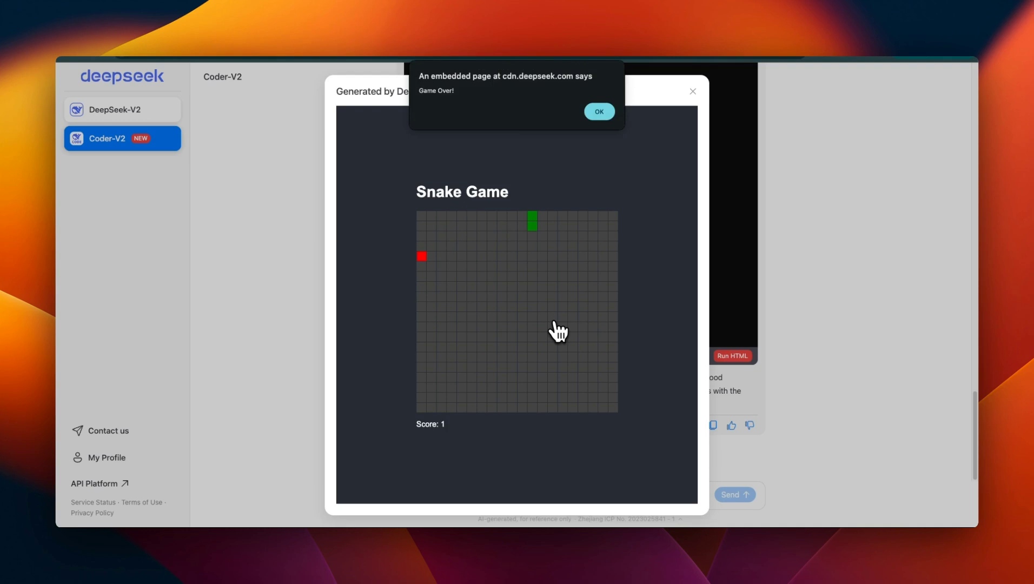